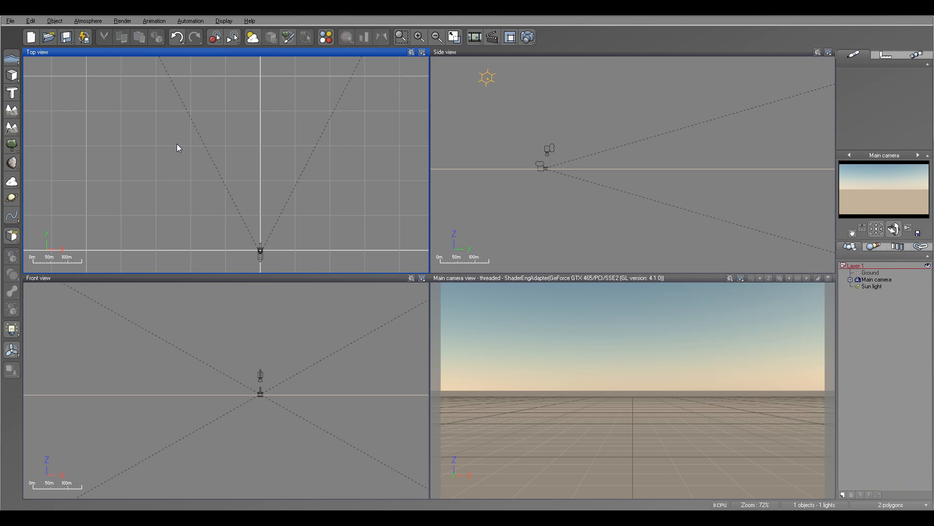
# - Start a new spline object in the scene and switch to Illustrator
pyautogui.click(12, 217)
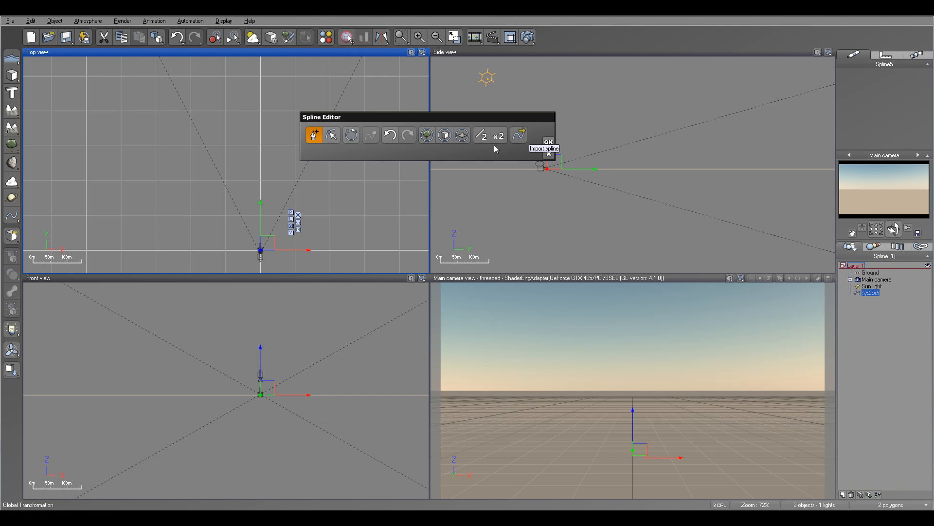
pyautogui.click(150, 517)
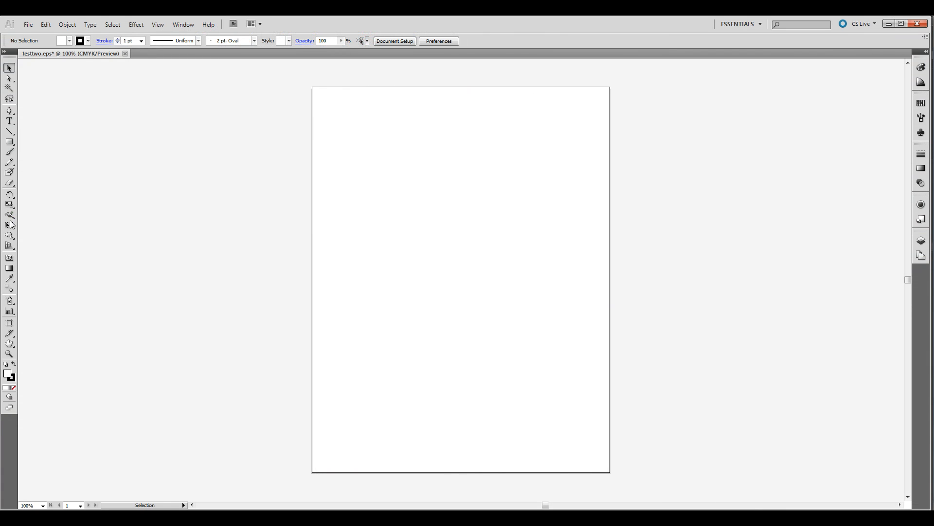
# - Draw an open path on the artboard with the Pen tool, starting with straight segments and continuing into curved ones
pyautogui.click(10, 110)
pyautogui.click(387, 136)
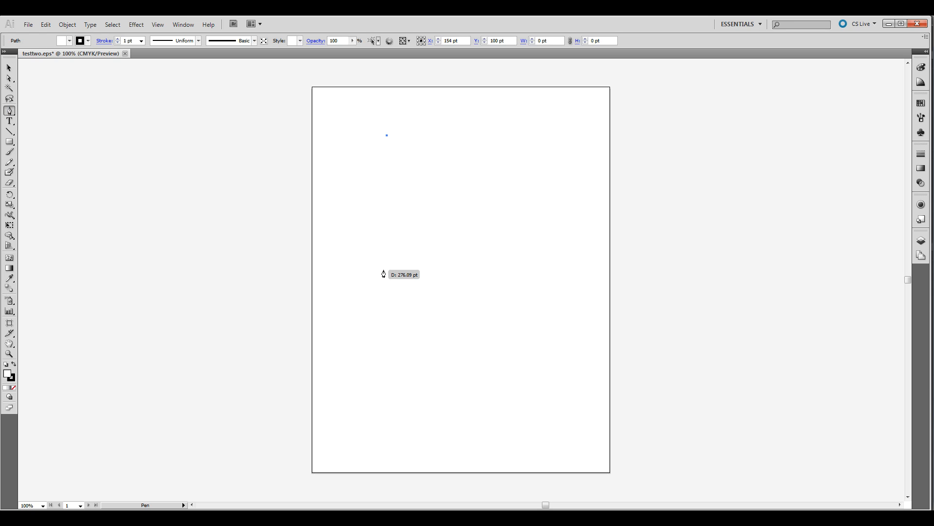
pyautogui.click(383, 267)
pyautogui.click(498, 350)
pyautogui.moveTo(498, 351); pyautogui.dragTo(462, 211)
pyautogui.click(491, 273)
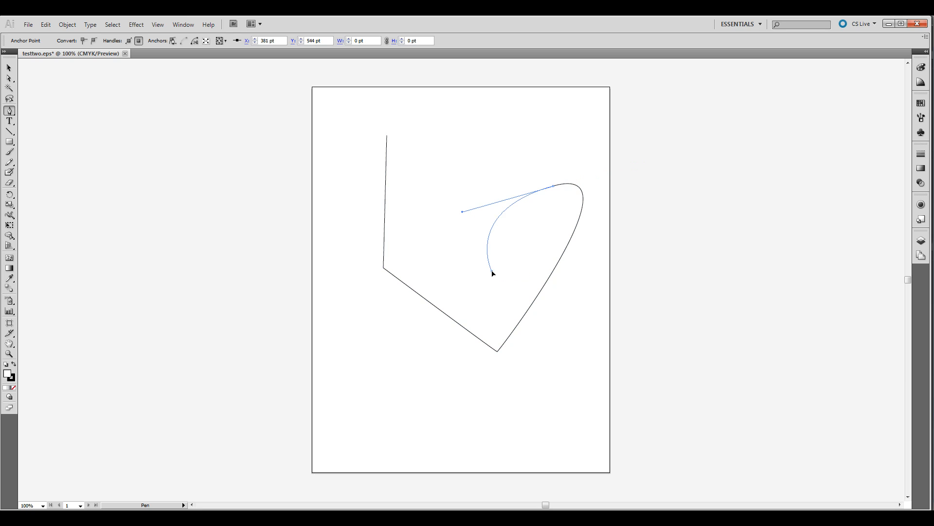
pyautogui.moveTo(486, 282); pyautogui.dragTo(465, 287)
pyautogui.moveTo(433, 252); pyautogui.dragTo(419, 202)
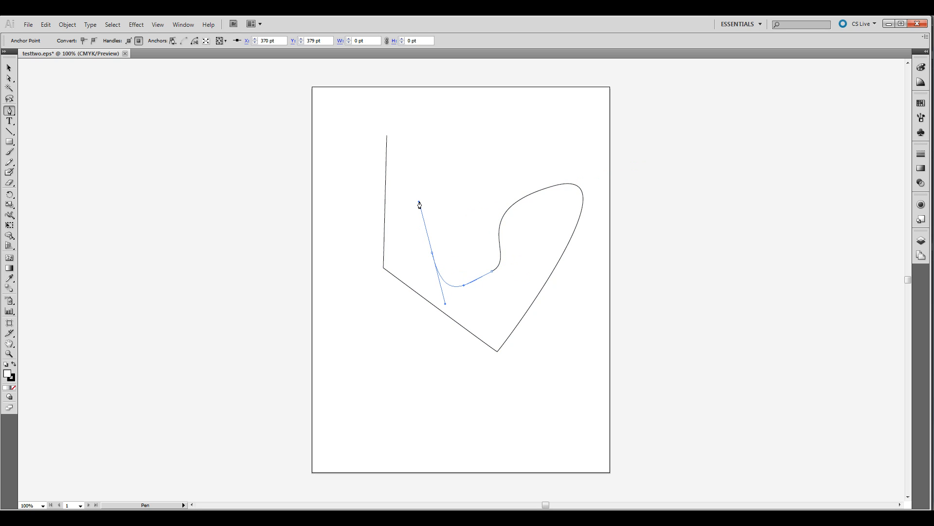
pyautogui.click(474, 131)
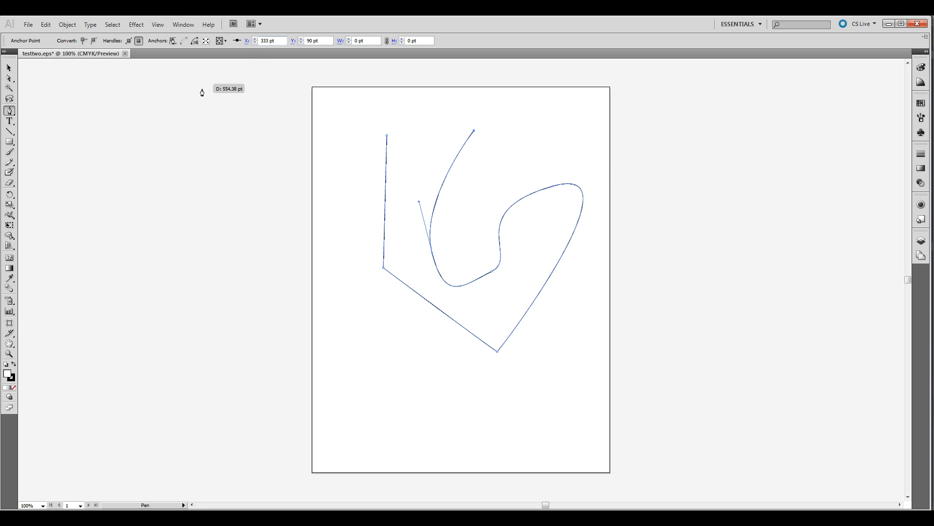
# - Save the drawing as testone.eps in the splines folder, replacing the existing file
pyautogui.click(26, 24)
pyautogui.click(73, 138)
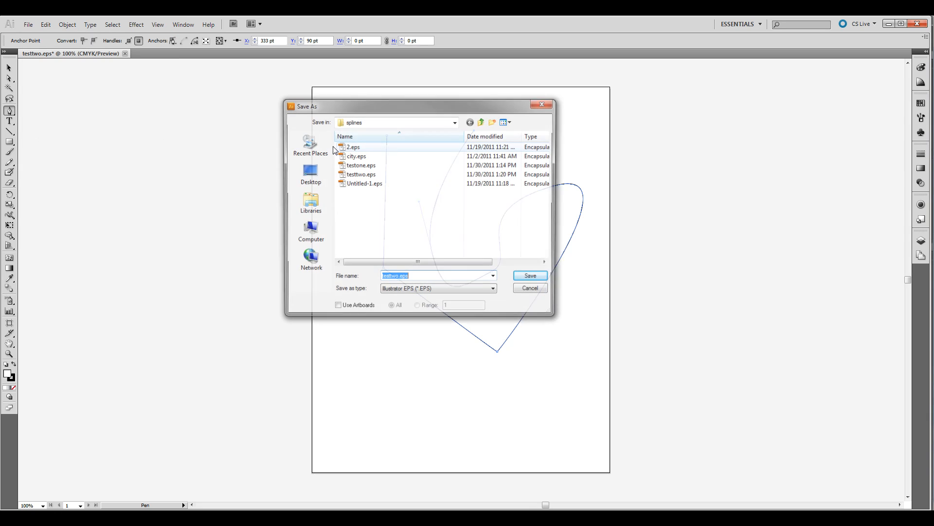
pyautogui.click(360, 165)
pyautogui.click(531, 278)
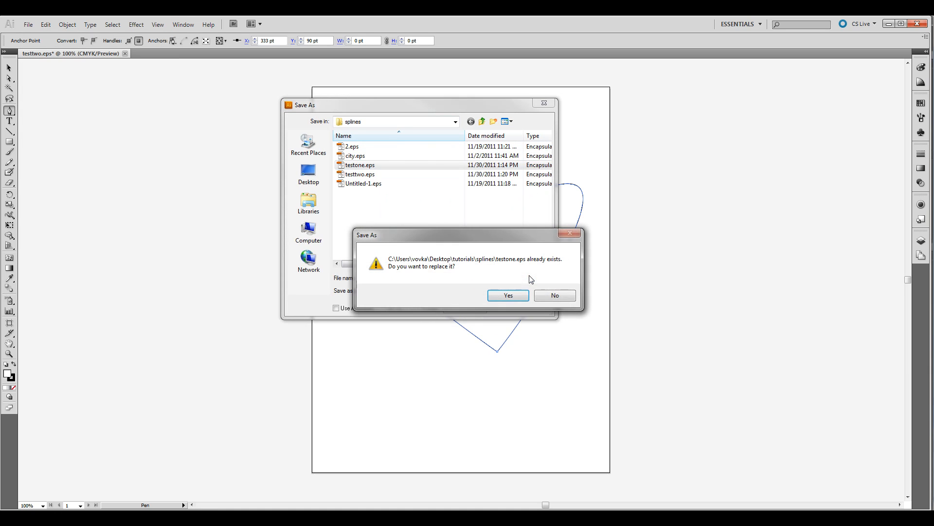
pyautogui.click(508, 293)
# - Set the EPS version to Illustrator 3 EPS and finish saving the file
pyautogui.click(532, 106)
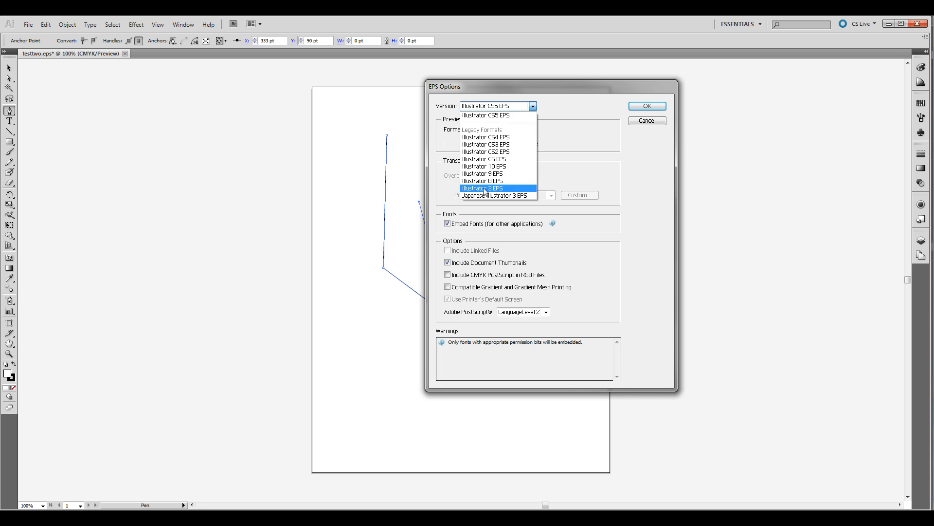
pyautogui.click(484, 188)
pyautogui.moveTo(573, 95); pyautogui.dragTo(493, 133)
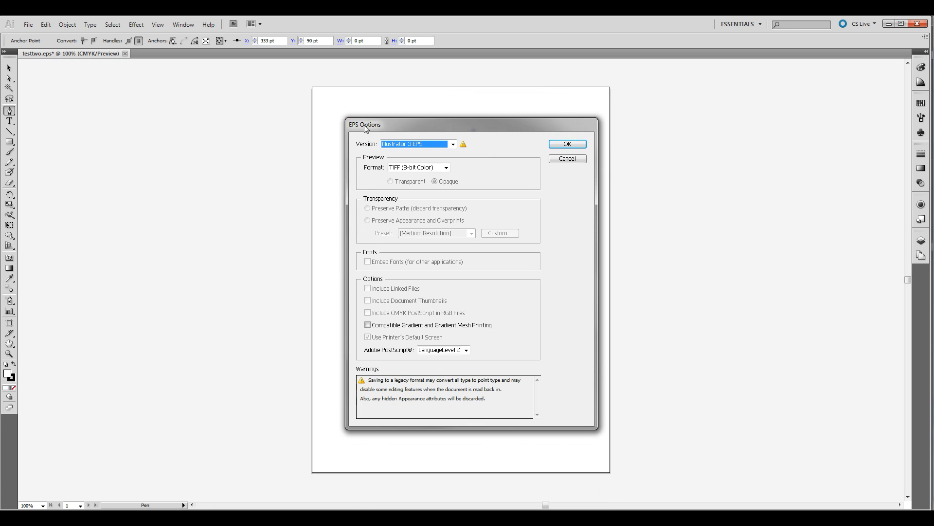
pyautogui.click(574, 147)
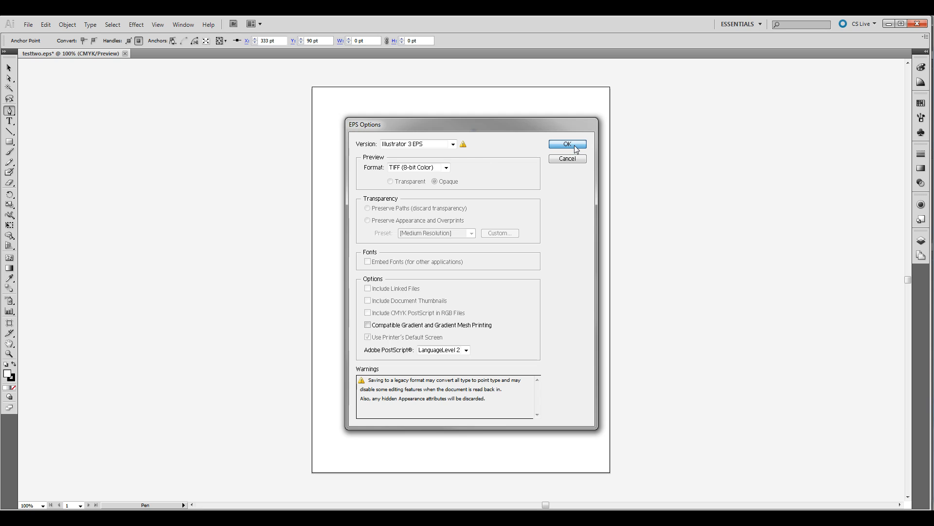
pyautogui.click(442, 298)
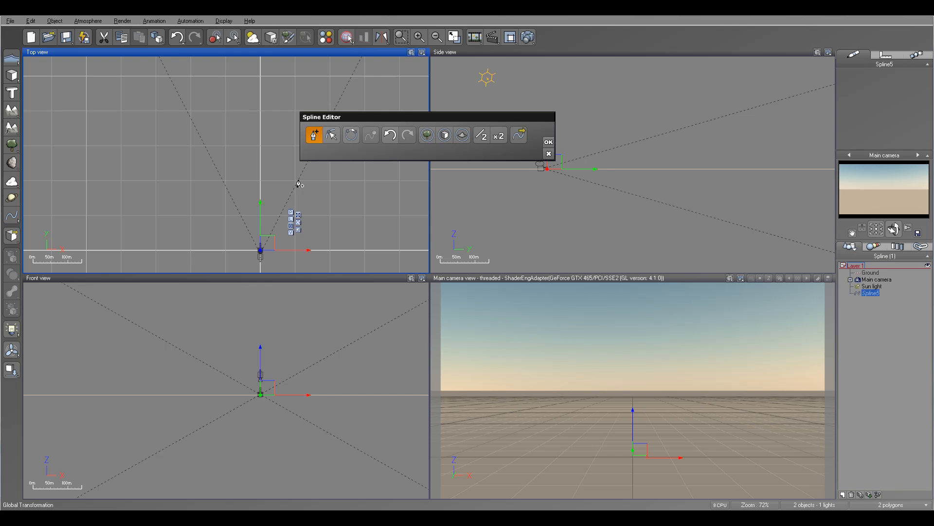
# - Import the saved EPS path as a spline and close the Spline Editor
pyautogui.click(518, 134)
pyautogui.click(187, 168)
pyautogui.click(740, 420)
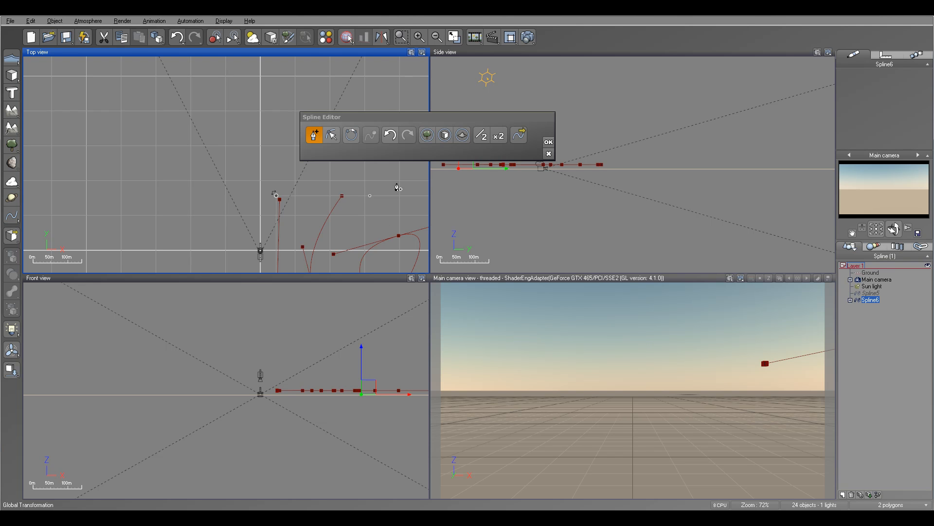
pyautogui.click(548, 142)
# - Place the imported spline in front of the main camera, scaled down slightly and raised above the ground
pyautogui.moveTo(384, 256); pyautogui.dragTo(301, 119)
pyautogui.moveTo(283, 124); pyautogui.dragTo(299, 174, button='right')
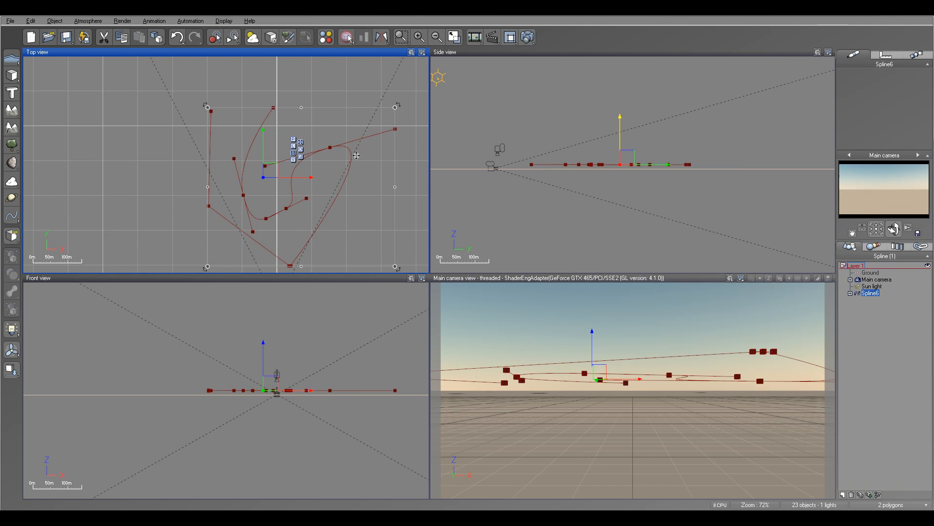
pyautogui.moveTo(395, 266); pyautogui.dragTo(364, 239)
pyautogui.moveTo(261, 160)
pyautogui.mouseDown()
pyautogui.moveTo(276, 152)
pyautogui.moveTo(269, 164)
pyautogui.mouseUp()
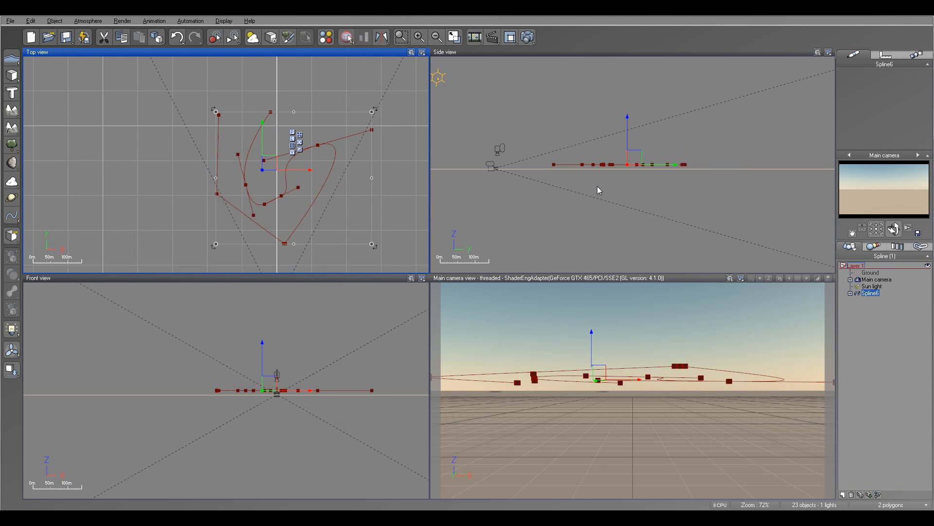
pyautogui.moveTo(599, 191); pyautogui.dragTo(585, 205, button='right')
pyautogui.moveTo(613, 144); pyautogui.dragTo(614, 133)
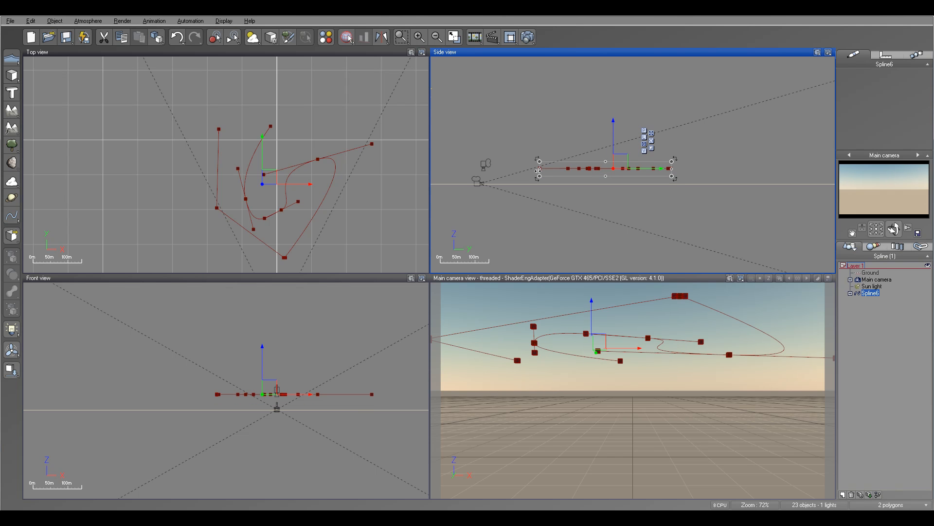
# - Add a terrain and shrink its footprint so it sits around the spline in front of the camera
pyautogui.click(11, 127)
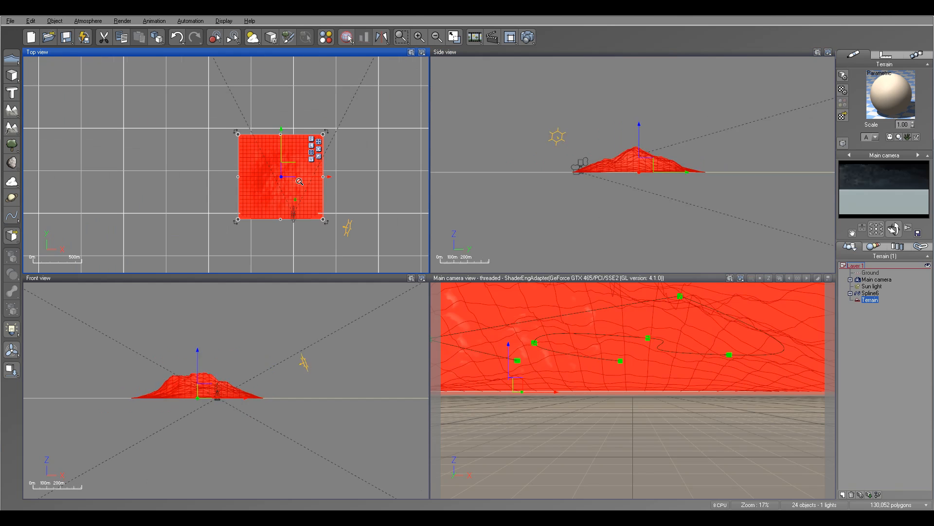
pyautogui.moveTo(281, 134); pyautogui.dragTo(278, 159)
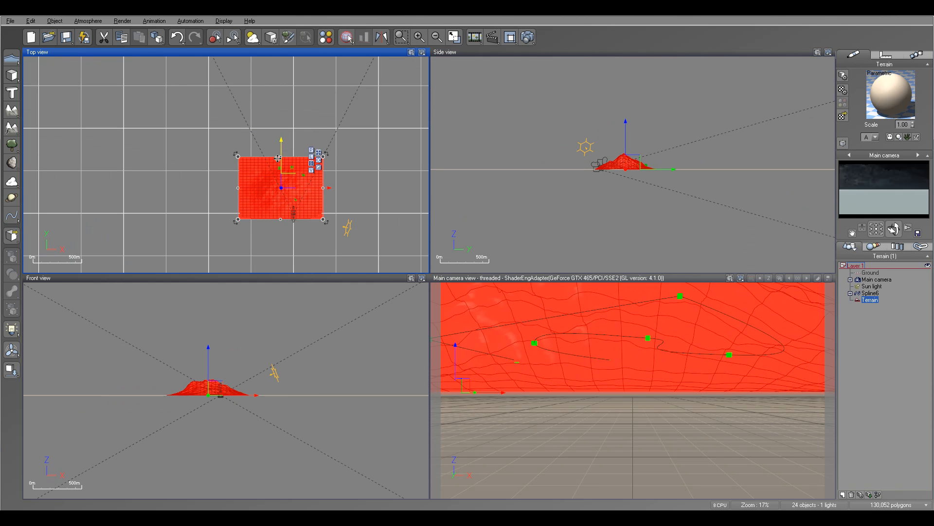
pyautogui.moveTo(238, 187); pyautogui.dragTo(263, 187)
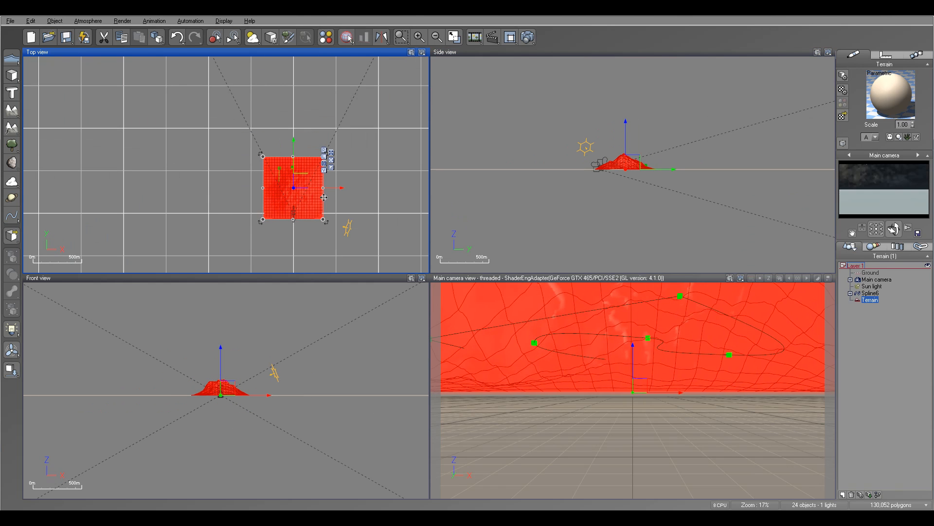
pyautogui.moveTo(292, 219); pyautogui.dragTo(293, 211)
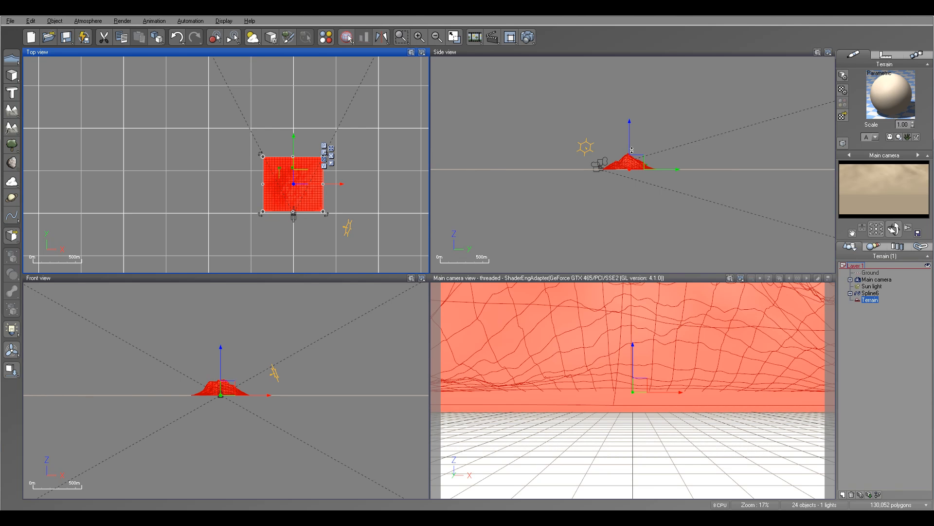
# - Flatten the terrain in the side view so its peaks stay about level with the spline
pyautogui.click(632, 150)
pyautogui.scroll(5, 637, 148)
pyautogui.moveTo(615, 162); pyautogui.dragTo(617, 190)
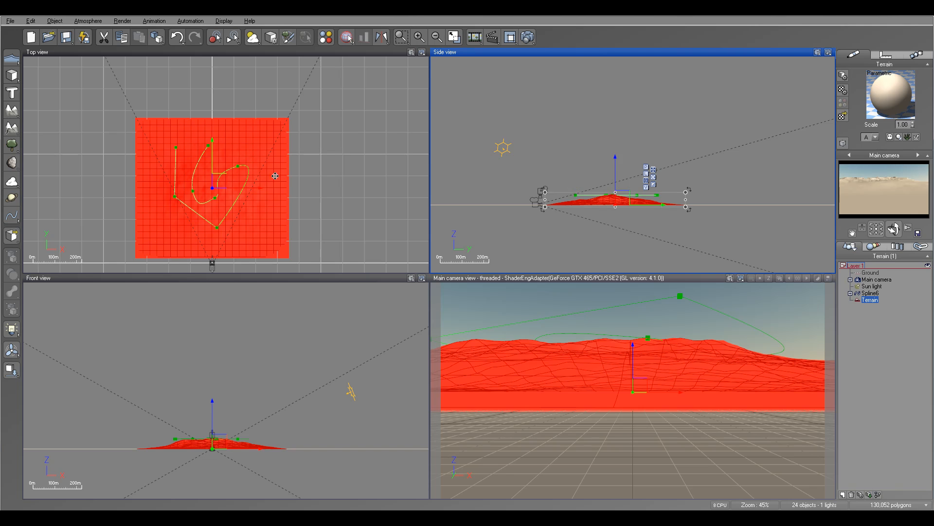
# - Select point 0 through point 6 of the spline and drop them onto the terrain surface
pyautogui.moveTo(291, 172); pyautogui.dragTo(340, 128, button='right')
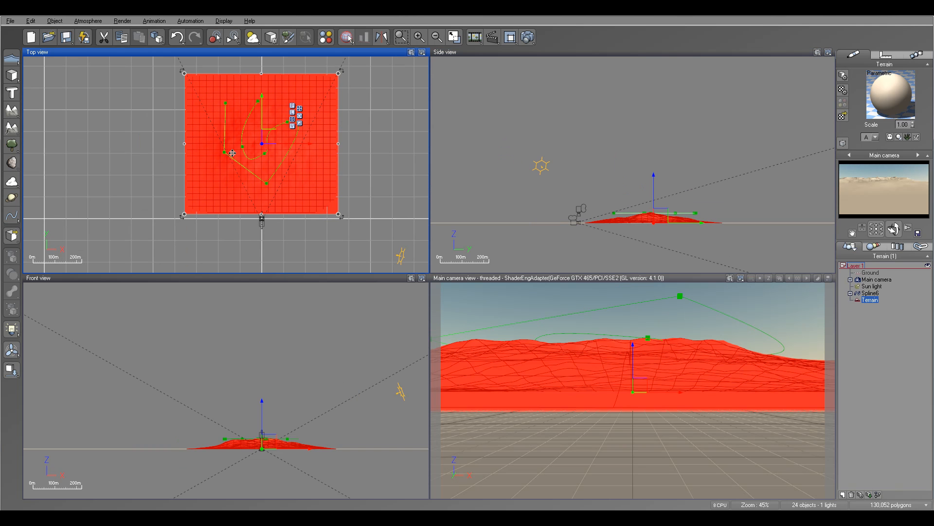
pyautogui.click(851, 294)
pyautogui.click(876, 299)
pyautogui.keyDown('ctrl'); pyautogui.click(877, 321); pyautogui.keyUp('ctrl')
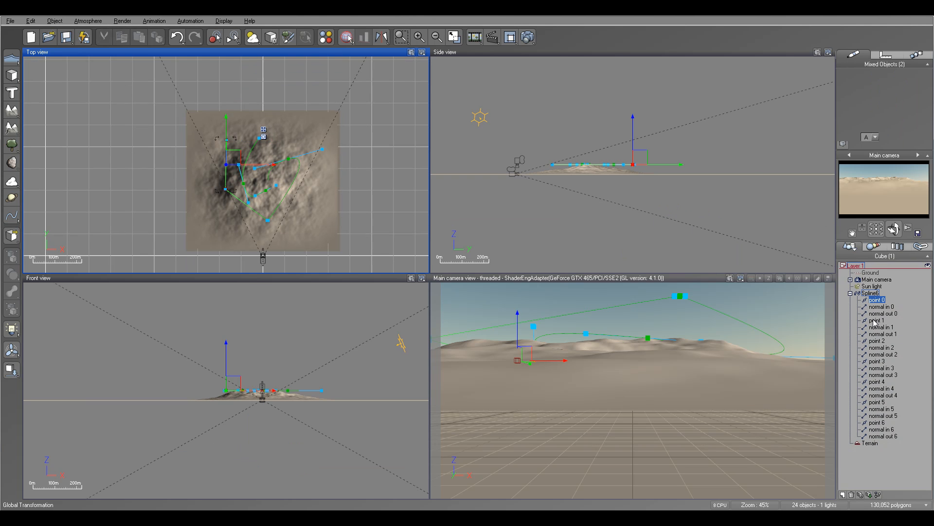
pyautogui.keyDown('ctrl'); pyautogui.click(877, 341); pyautogui.keyUp('ctrl')
pyautogui.keyDown('ctrl'); pyautogui.click(877, 361); pyautogui.keyUp('ctrl')
pyautogui.keyDown('ctrl'); pyautogui.click(877, 382); pyautogui.keyUp('ctrl')
pyautogui.keyDown('ctrl'); pyautogui.click(878, 403); pyautogui.keyUp('ctrl')
pyautogui.keyDown('ctrl'); pyautogui.click(878, 422); pyautogui.keyUp('ctrl')
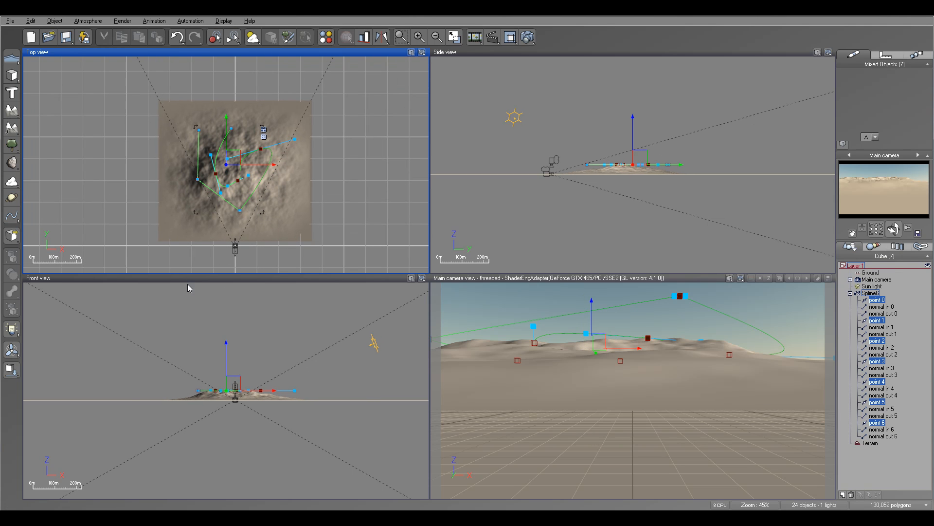
pyautogui.click(10, 374)
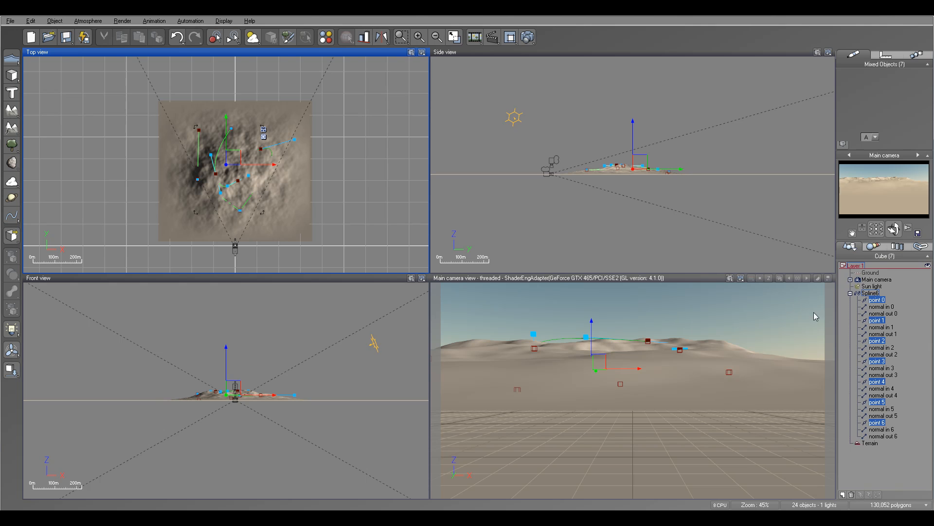
# - Edit the spline object and enable its geometry effect with a width of 10m
pyautogui.click(850, 292)
pyautogui.click(876, 294)
pyautogui.rightClick(876, 294)
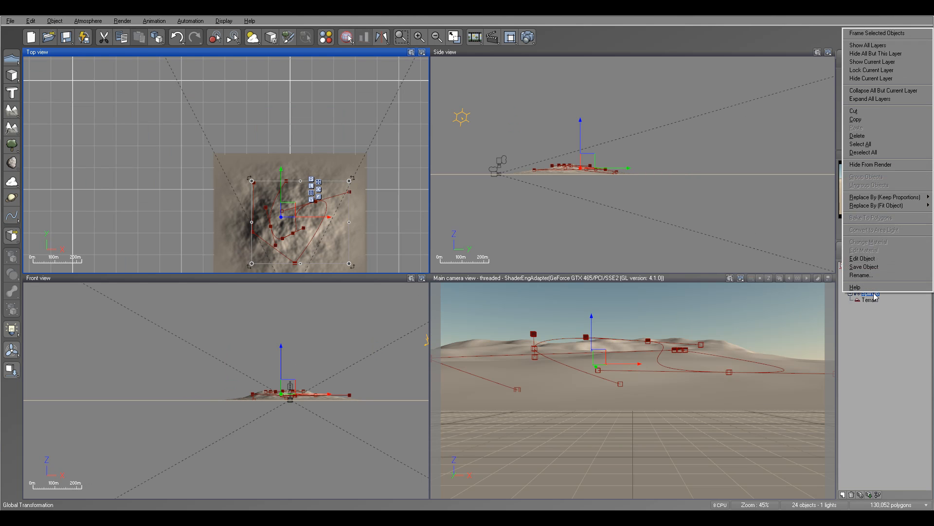
pyautogui.click(899, 260)
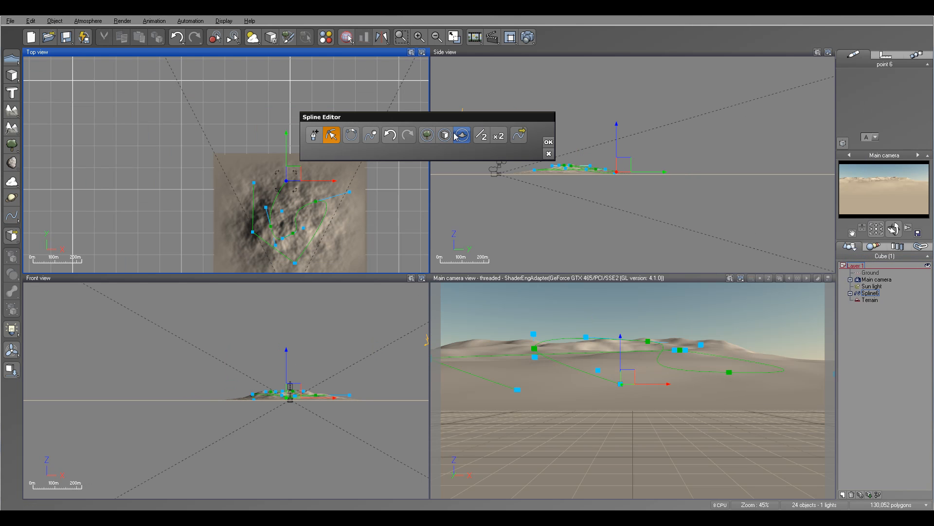
pyautogui.click(444, 134)
pyautogui.click(392, 178)
pyautogui.write('10m')
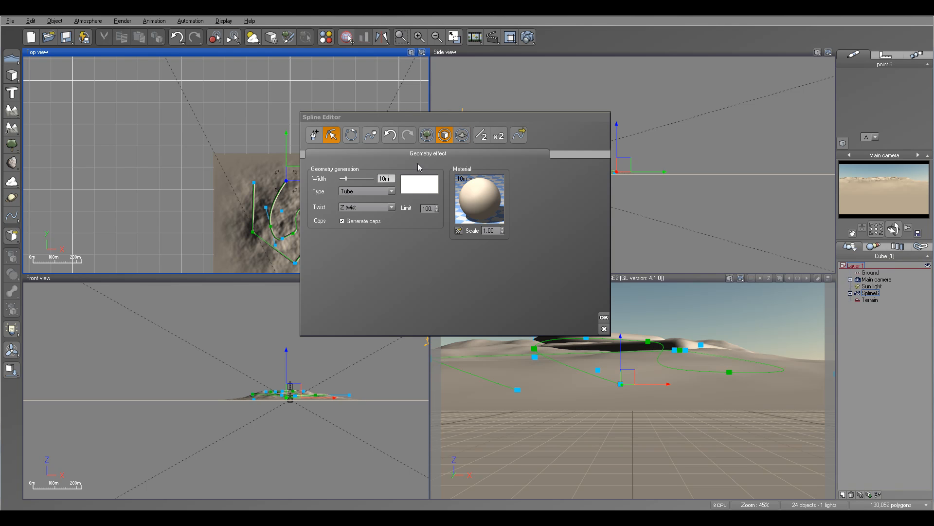
# - Enable the spline's terrain effect with Terrain as its influence and a width of 23, and accept the spline edits
pyautogui.click(462, 134)
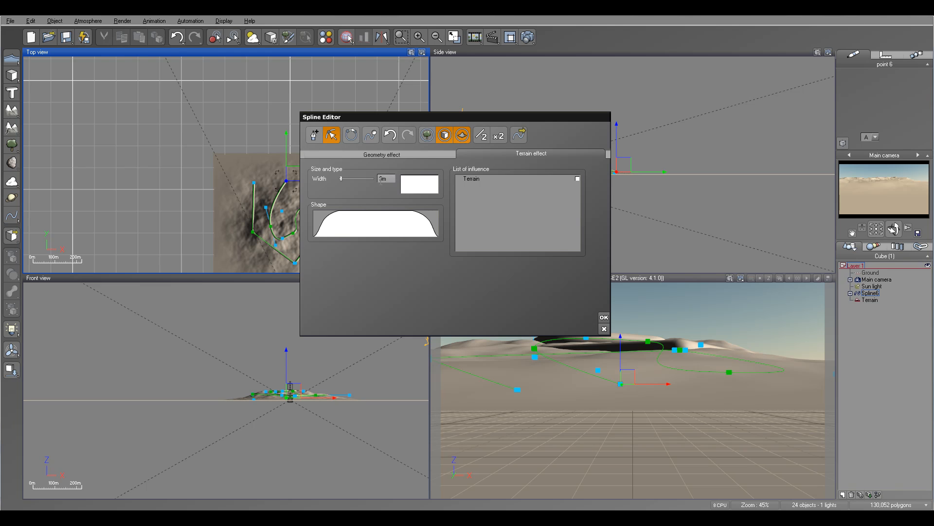
pyautogui.click(578, 179)
pyautogui.click(578, 179)
pyautogui.moveTo(392, 181); pyautogui.dragTo(356, 179)
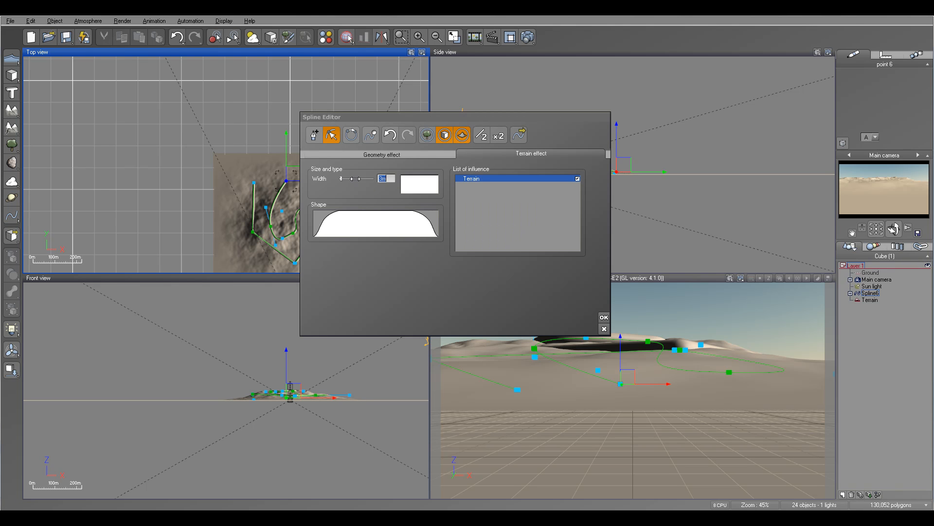
pyautogui.write('23')
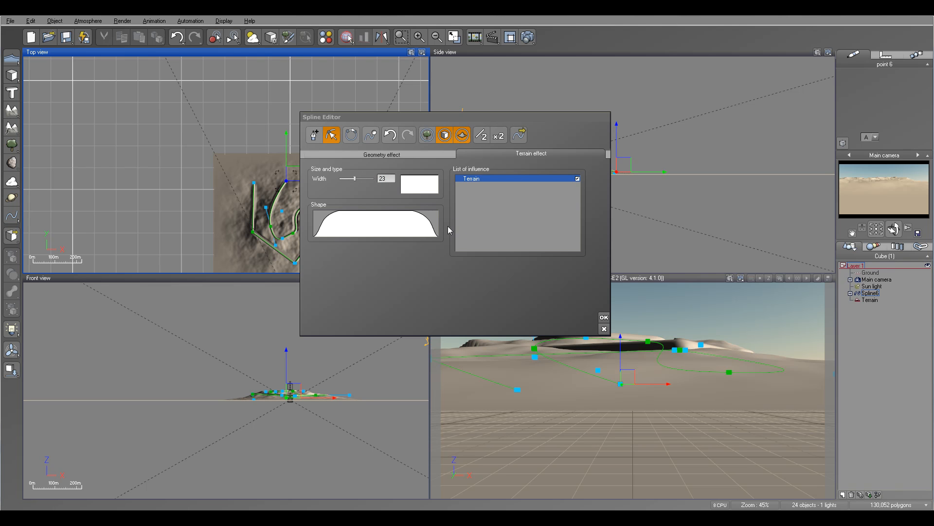
pyautogui.click(604, 317)
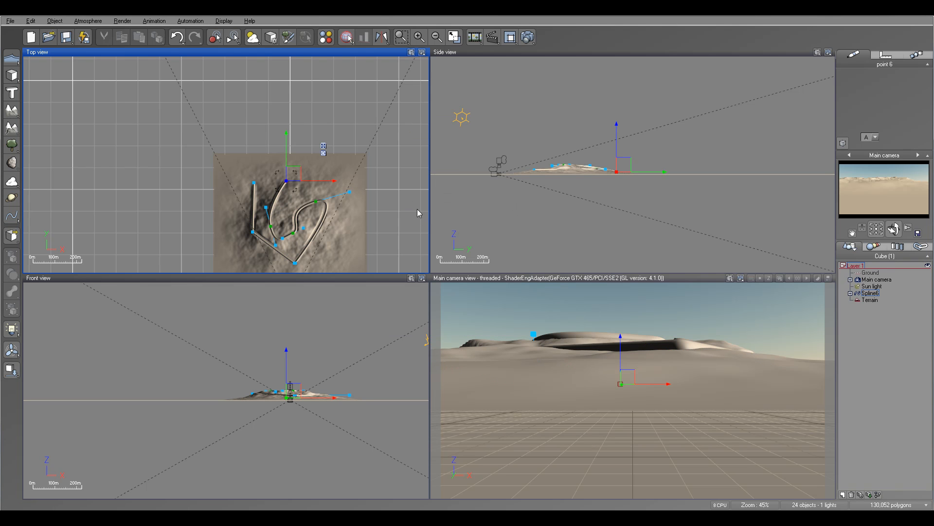
# - Raise the main camera to a height of about 156 m and aim it down at the spline on the terrain
pyautogui.click(877, 280)
pyautogui.moveTo(636, 154); pyautogui.dragTo(640, 131)
pyautogui.moveTo(894, 229); pyautogui.dragTo(905, 259)
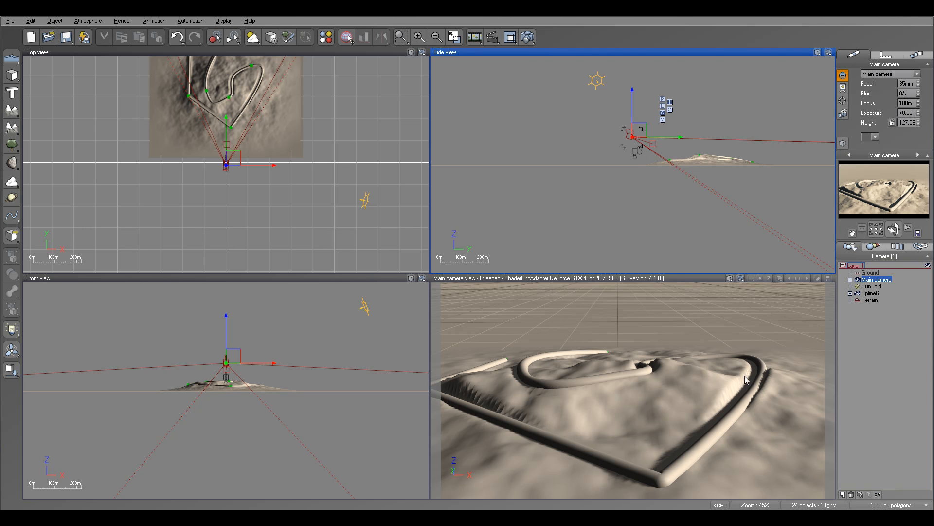
pyautogui.moveTo(306, 165); pyautogui.dragTo(325, 210, button='right')
pyautogui.moveTo(256, 203); pyautogui.dragTo(238, 195)
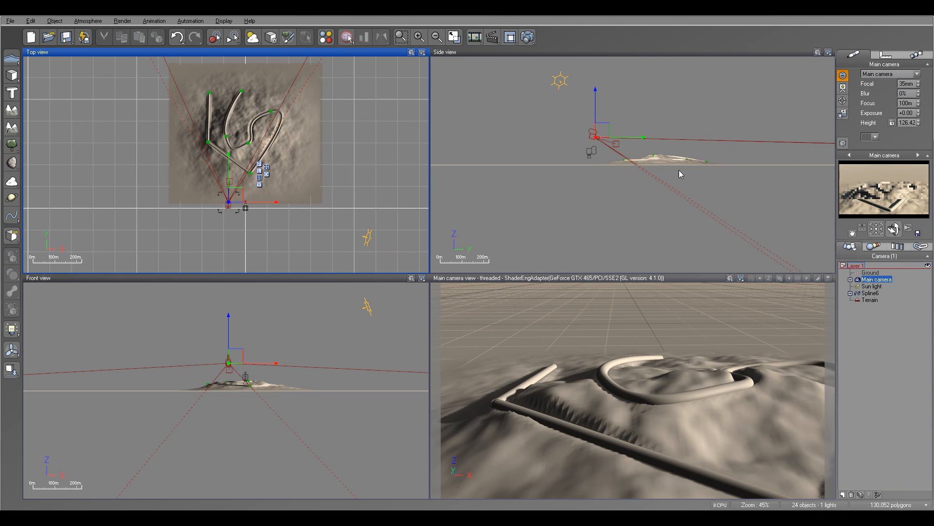
pyautogui.moveTo(595, 131); pyautogui.dragTo(593, 123)
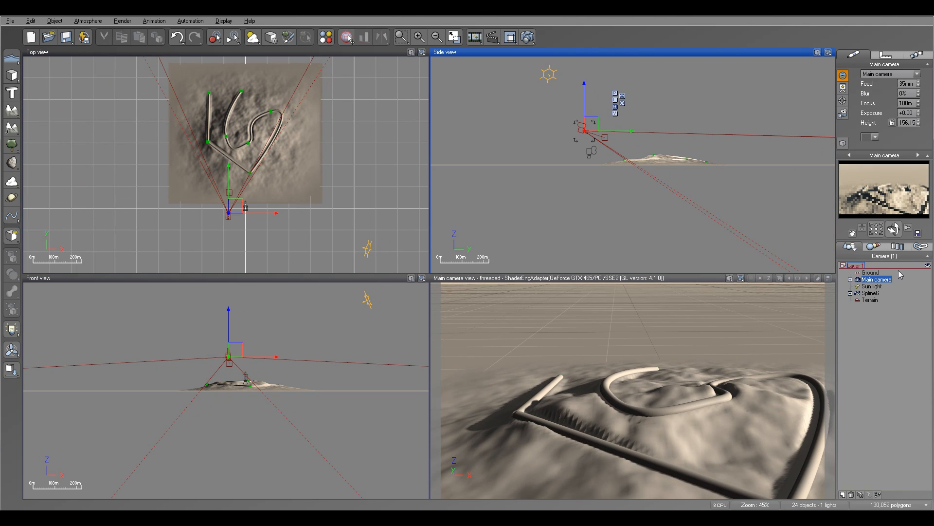
# - Tilt the main camera further down so the spline's full shape on the terrain is in frame
pyautogui.moveTo(893, 229); pyautogui.dragTo(898, 235)
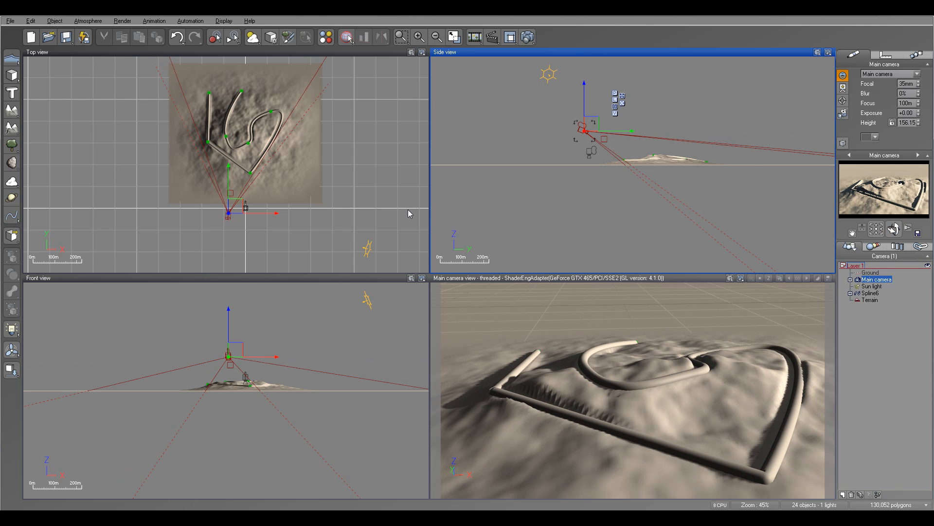
pyautogui.moveTo(291, 136); pyautogui.dragTo(303, 146, button='right')
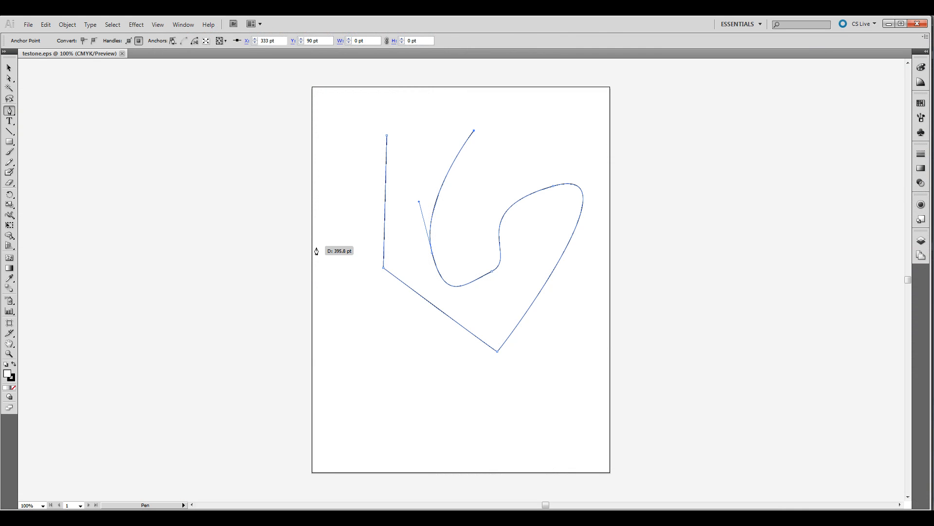
# - Switch to Illustrator and draw a second open path of five straight segments across the existing curve with the Pen tool
pyautogui.press('v')
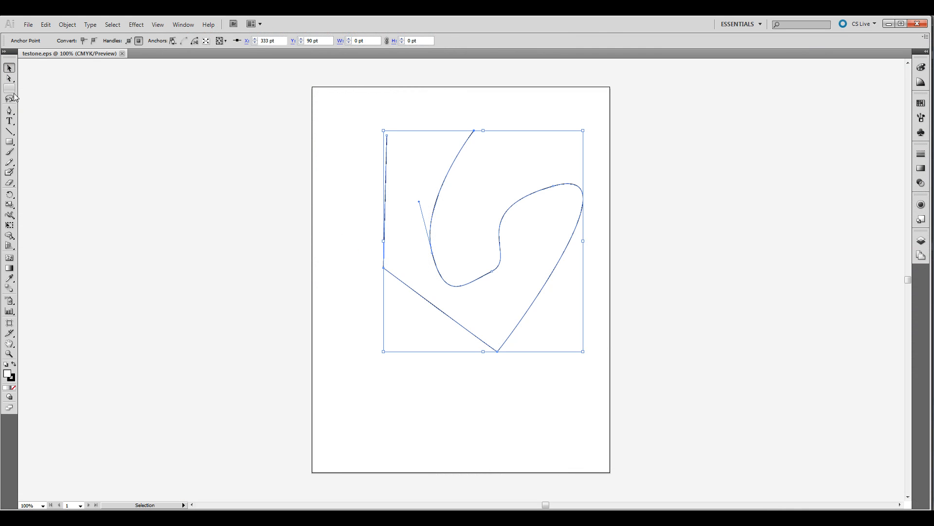
pyautogui.click(9, 110)
pyautogui.click(271, 119)
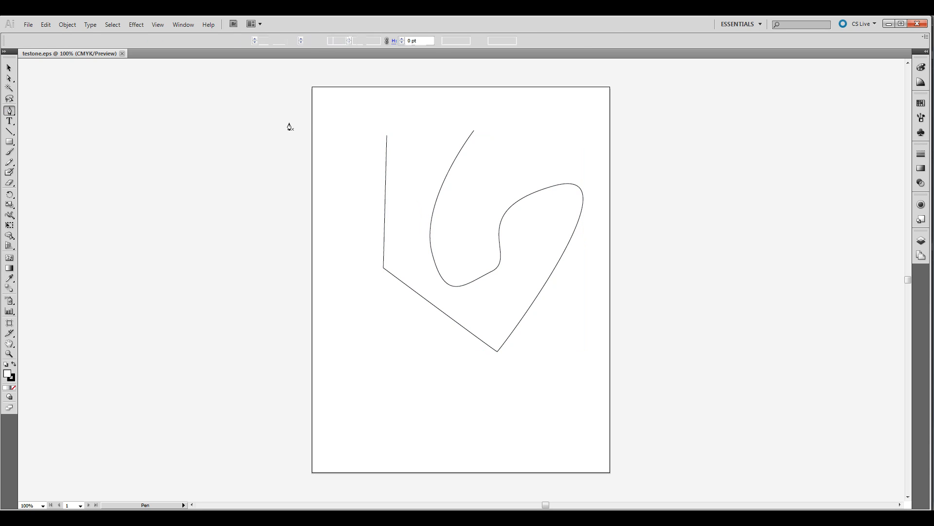
pyautogui.click(362, 151)
pyautogui.click(474, 193)
pyautogui.click(557, 275)
pyautogui.click(540, 369)
pyautogui.click(426, 378)
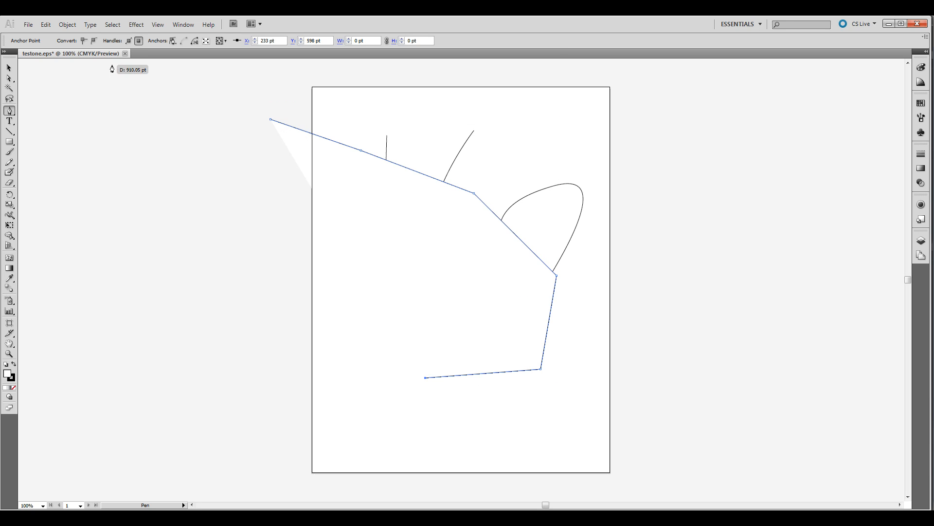
# - Save the drawing as testtwo.eps in Illustrator 3 EPS format, replacing the existing file
pyautogui.click(28, 24)
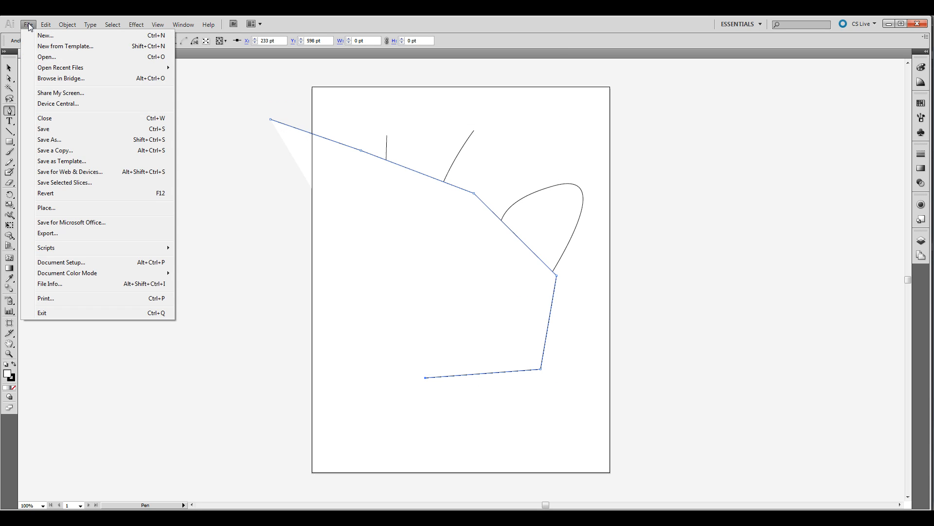
pyautogui.click(77, 139)
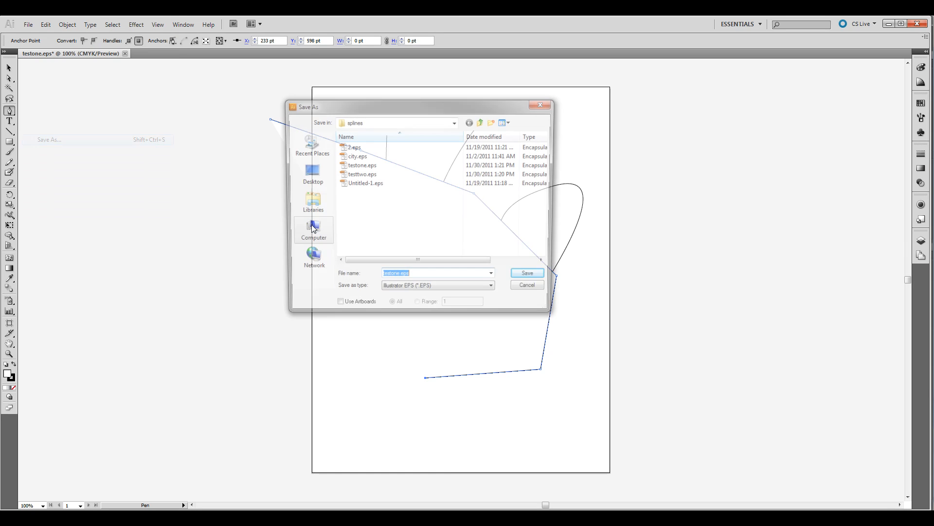
pyautogui.click(368, 174)
pyautogui.click(540, 281)
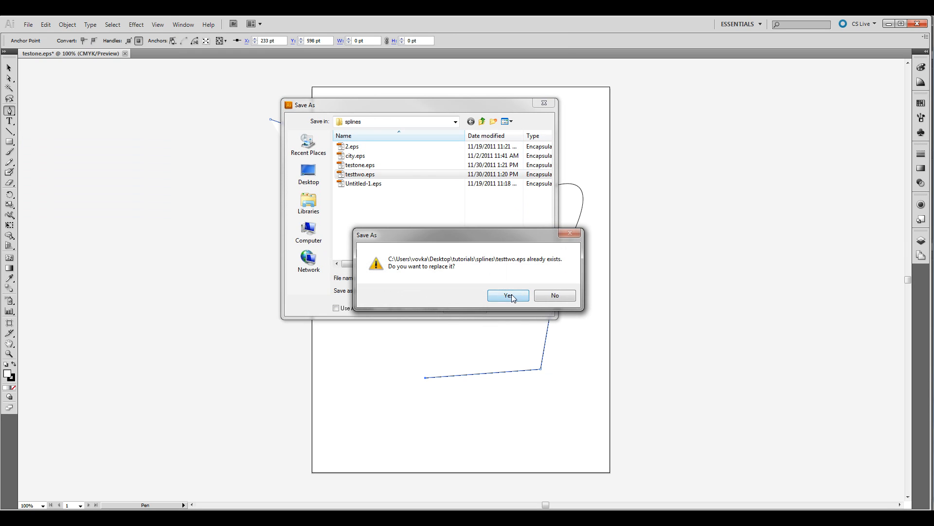
pyautogui.click(507, 294)
pyautogui.click(452, 145)
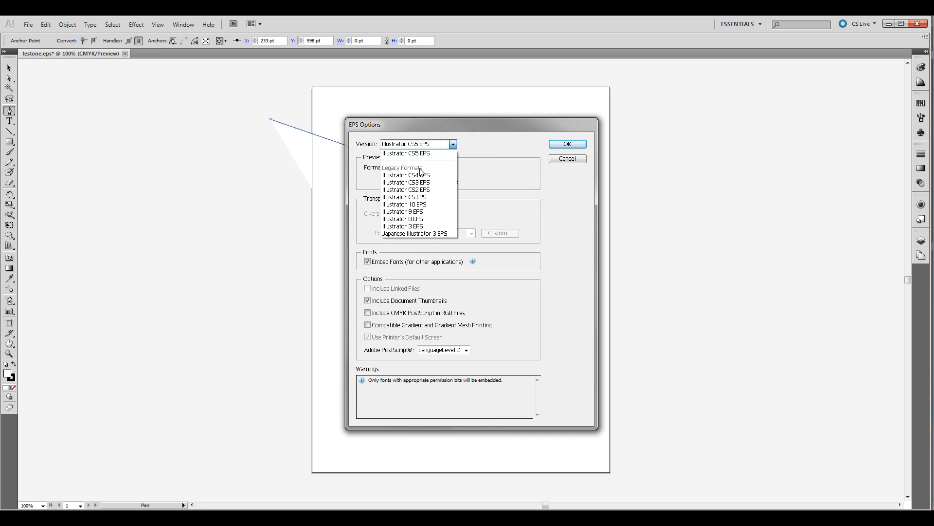
pyautogui.click(414, 225)
pyautogui.click(568, 145)
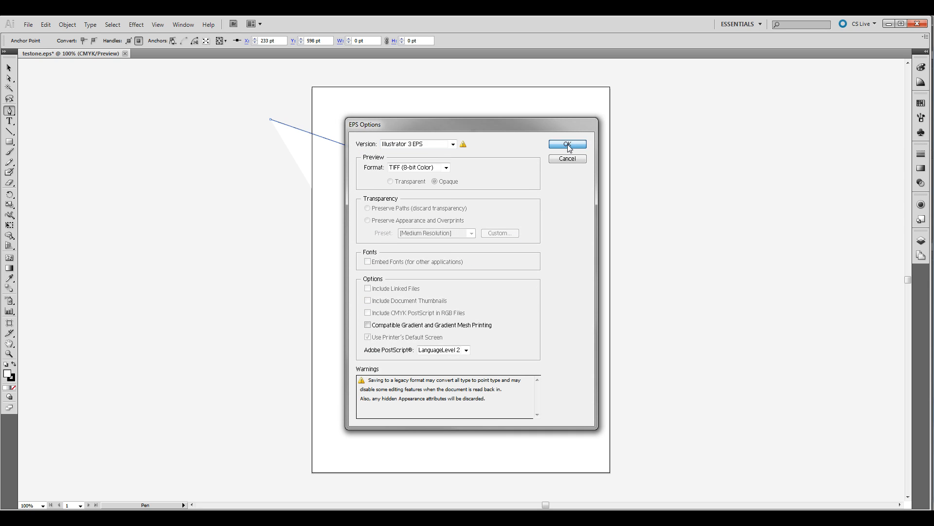
pyautogui.click(444, 300)
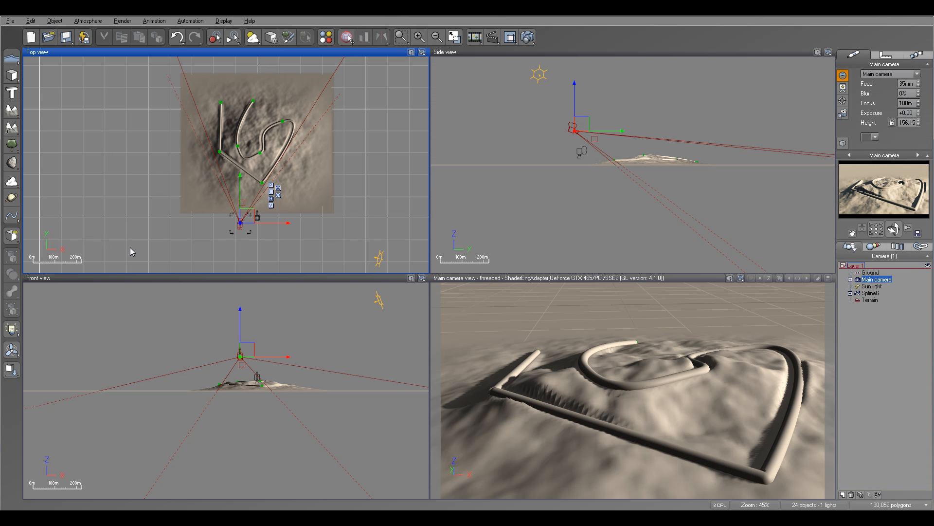
# - Switch to Vue, create a new spline by importing testtwo.eps, and accept it
pyautogui.click(12, 215)
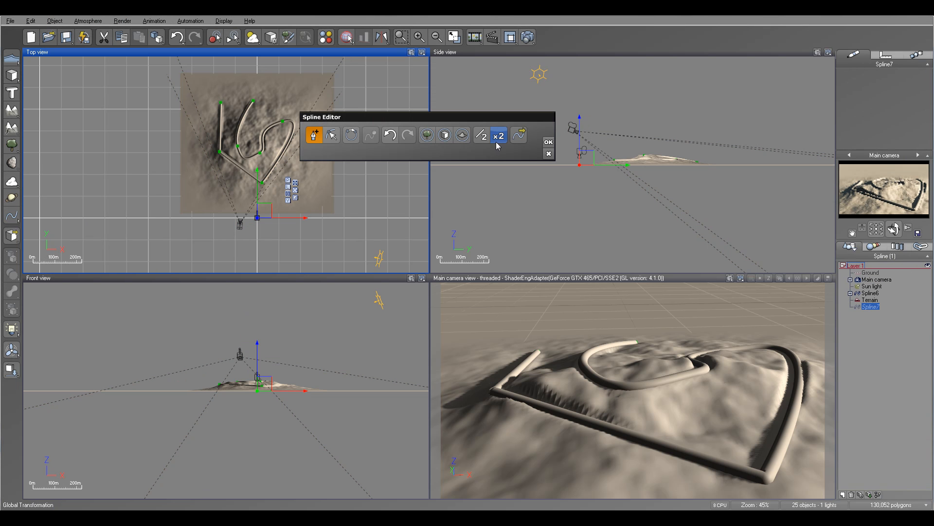
pyautogui.click(519, 135)
pyautogui.click(189, 176)
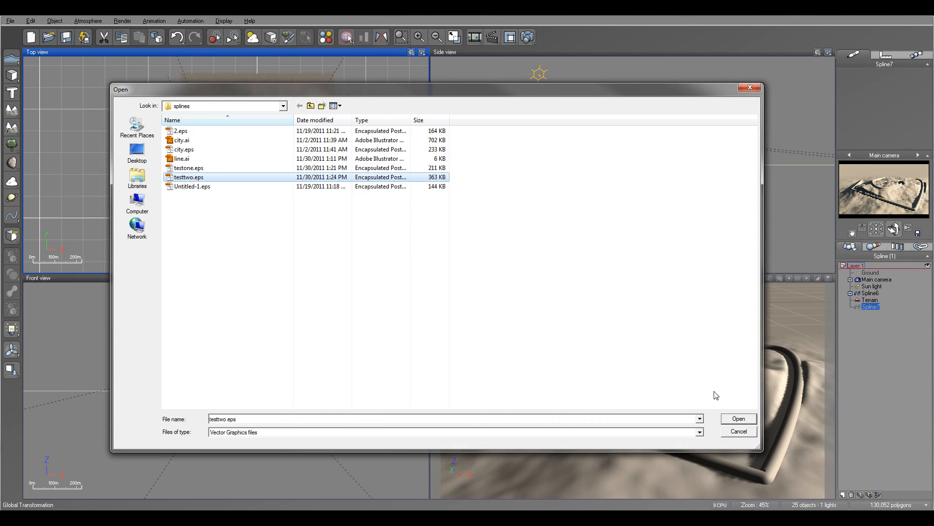
pyautogui.click(738, 418)
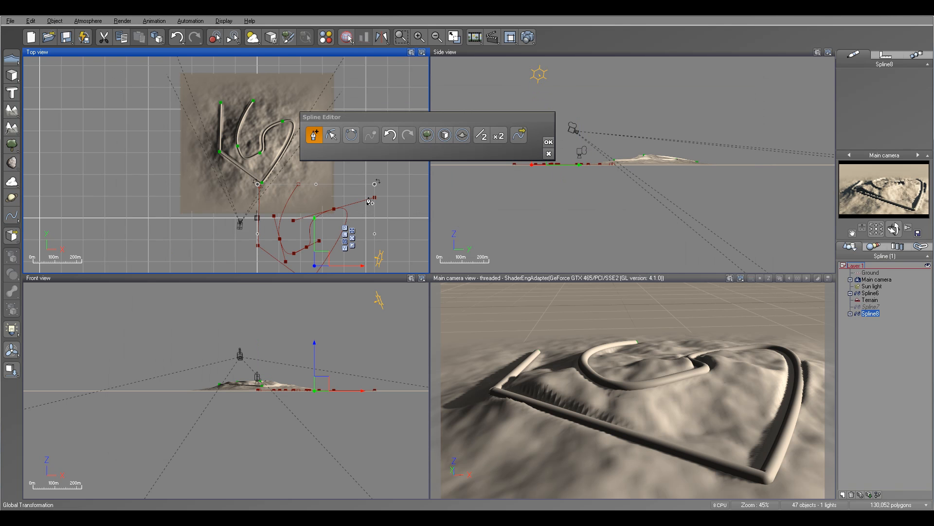
pyautogui.click(547, 143)
# - Move the imported spline up beside the existing one and delete it
pyautogui.moveTo(326, 258); pyautogui.dragTo(361, 179)
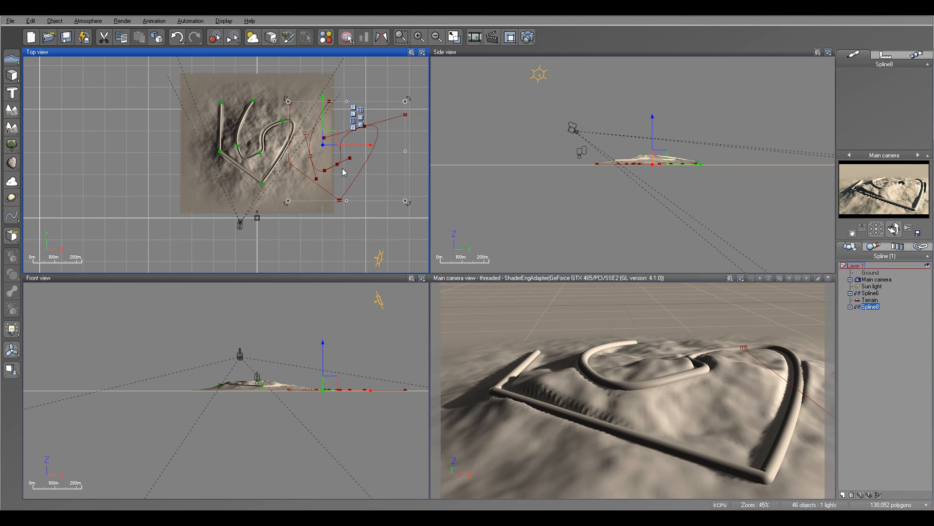
pyautogui.press('Delete')
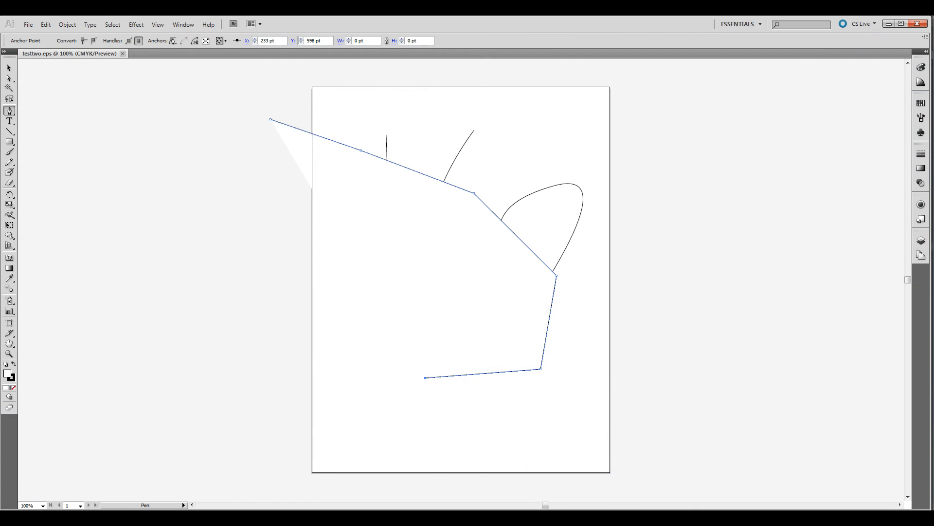
# - Switch to Illustrator and send the straight-segment path to the back of the stacking order
pyautogui.click(9, 68)
pyautogui.rightClick(535, 373)
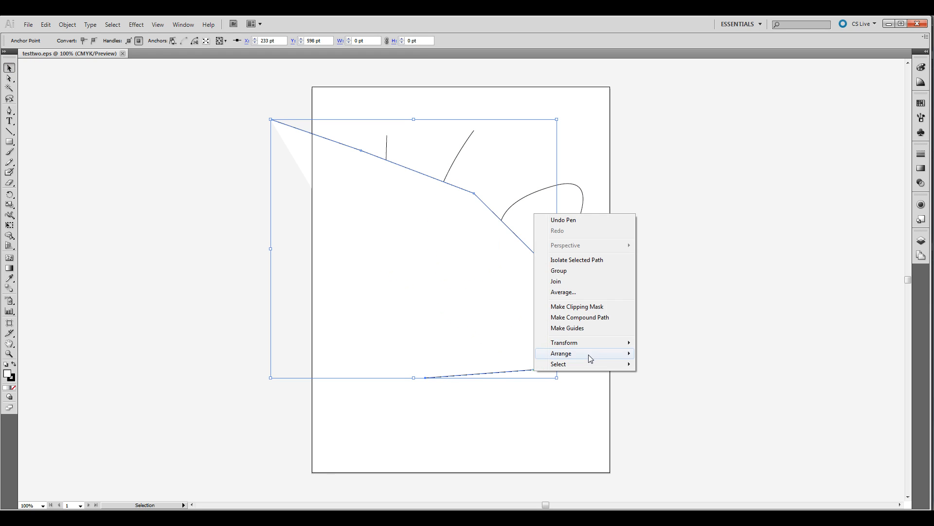
pyautogui.moveTo(588, 354)
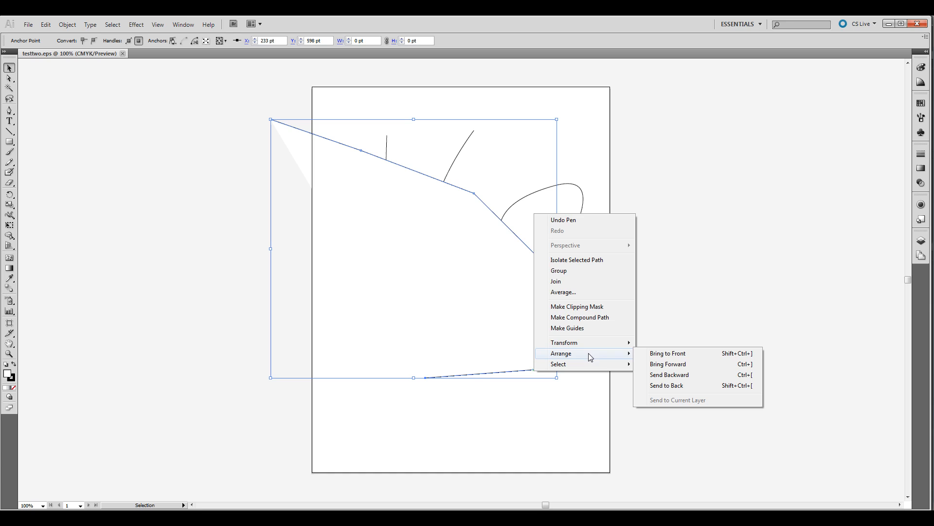
pyautogui.click(693, 385)
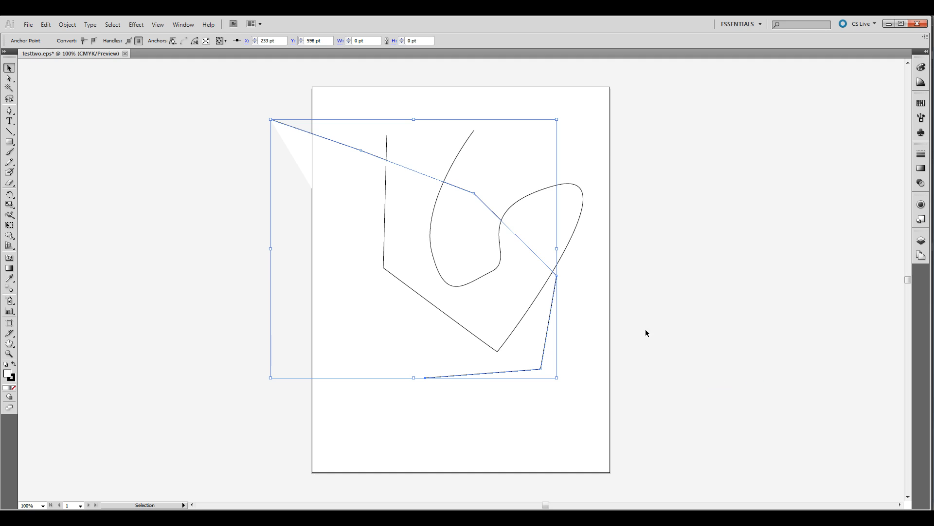
# - Overwrite testtwo.eps with the rearranged paths, again using the Illustrator 3 EPS version
pyautogui.click(28, 25)
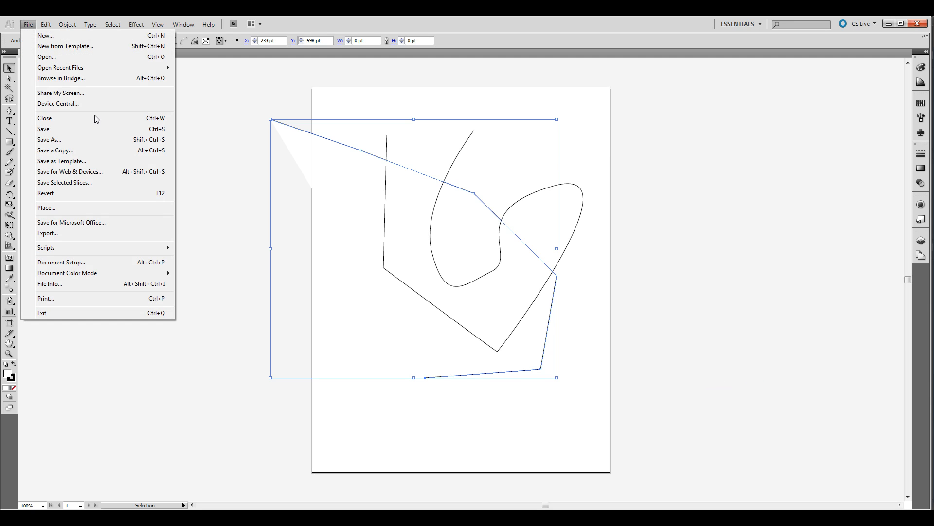
pyautogui.click(98, 139)
pyautogui.click(360, 174)
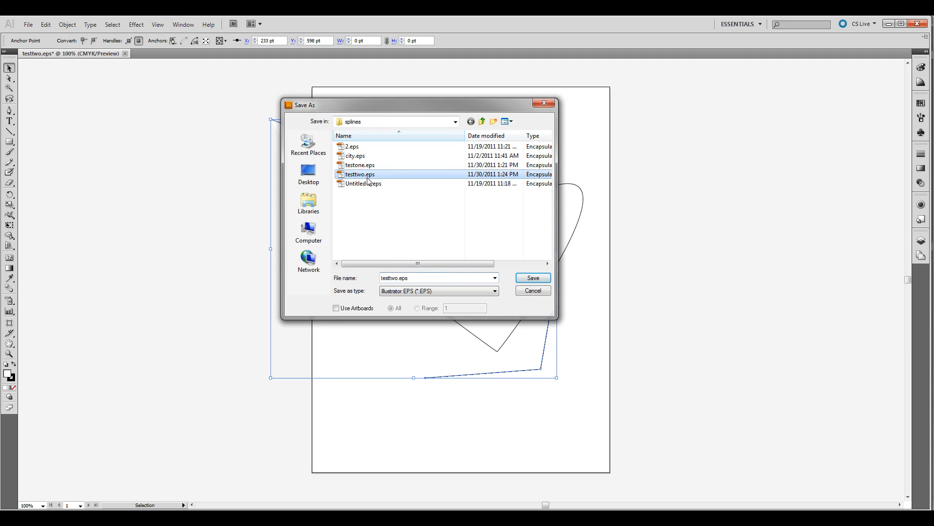
pyautogui.click(533, 277)
pyautogui.click(504, 297)
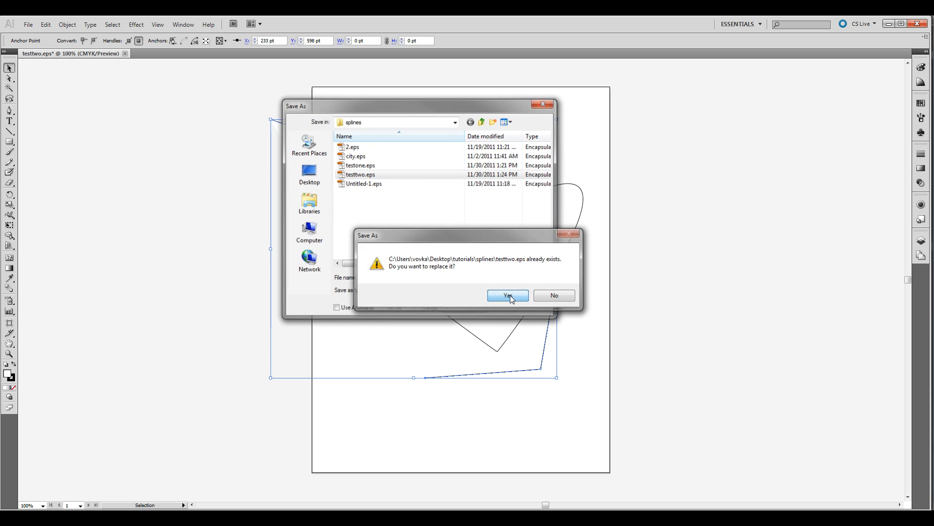
pyautogui.click(452, 144)
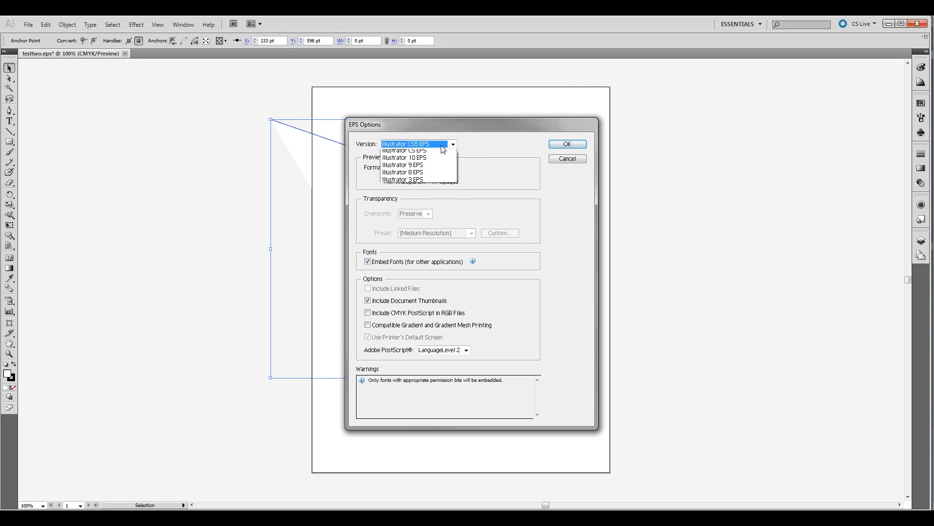
pyautogui.click(436, 224)
pyautogui.click(567, 145)
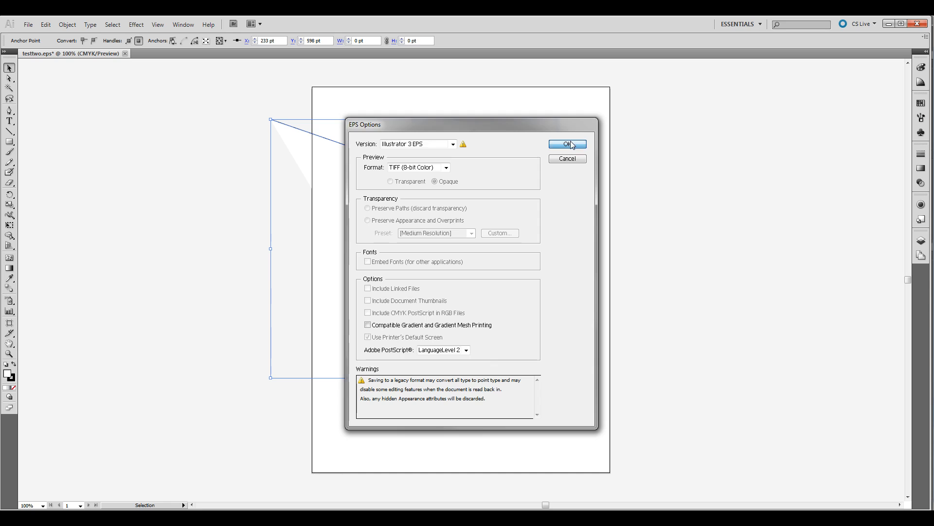
pyautogui.click(435, 298)
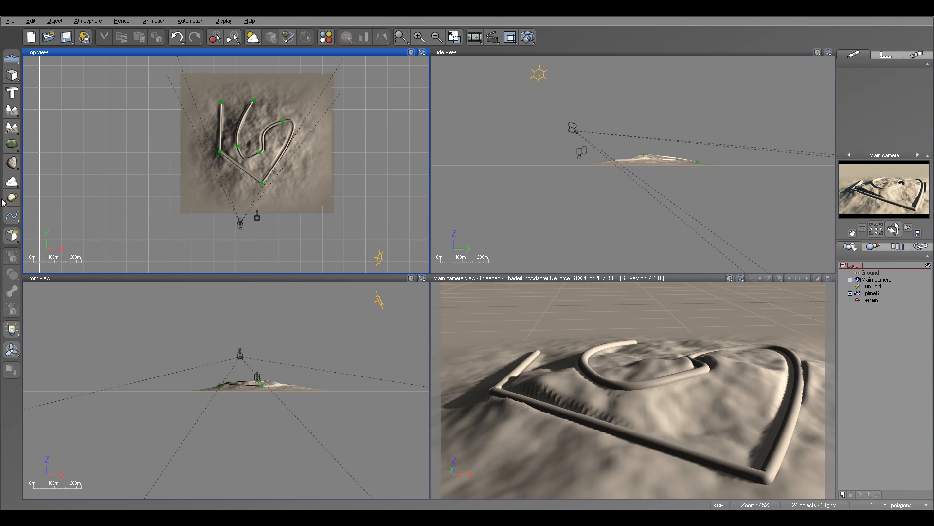
# - Switch to Vue, import the updated testtwo.eps as a new spline, and accept it
pyautogui.click(12, 215)
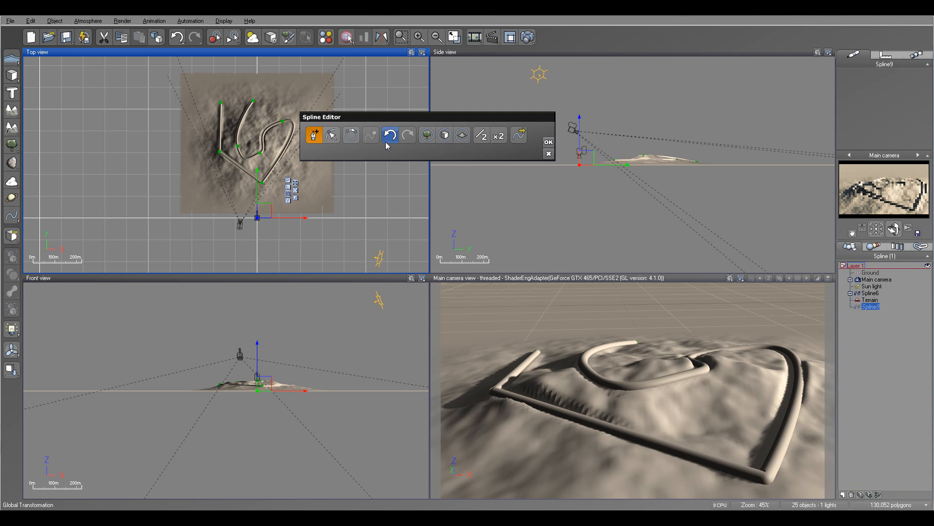
pyautogui.click(518, 135)
pyautogui.click(191, 178)
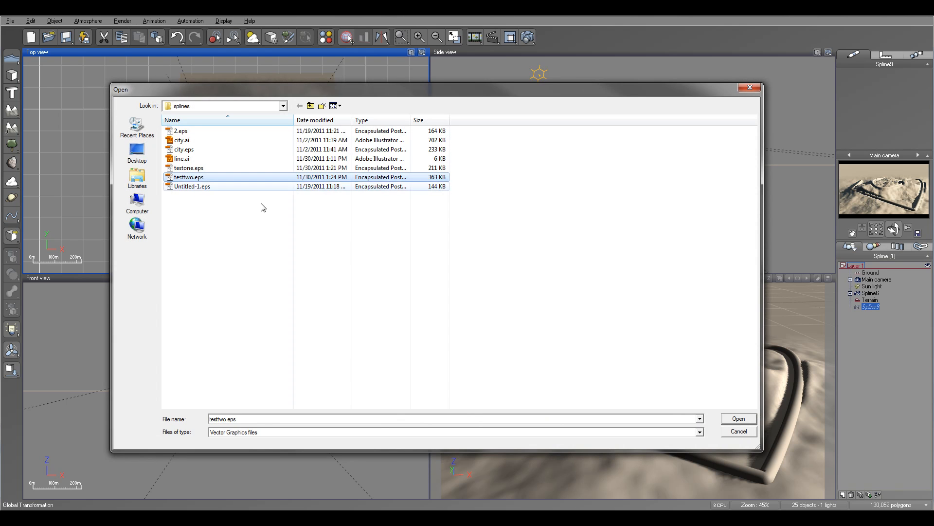
pyautogui.press('Return')
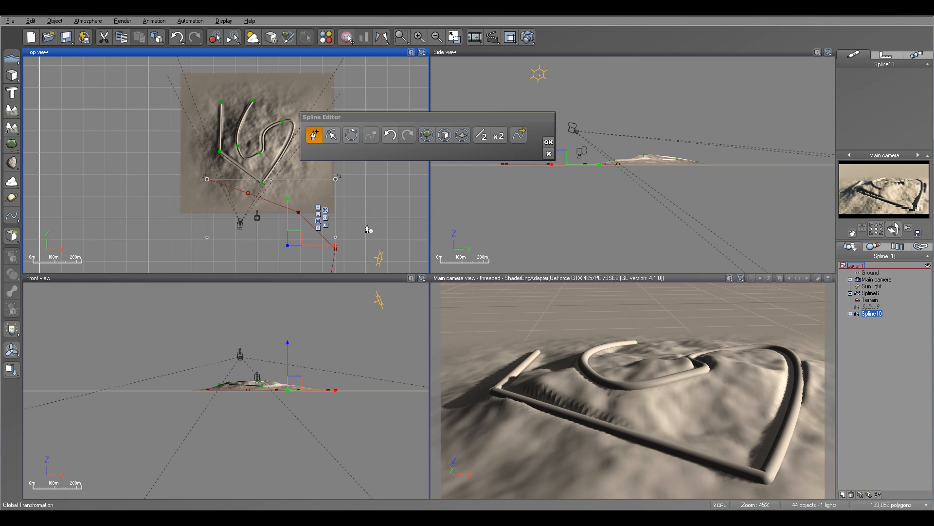
pyautogui.click(549, 142)
# - Position and scale down the newly imported spline over the terrain, and delete it
pyautogui.click(872, 306)
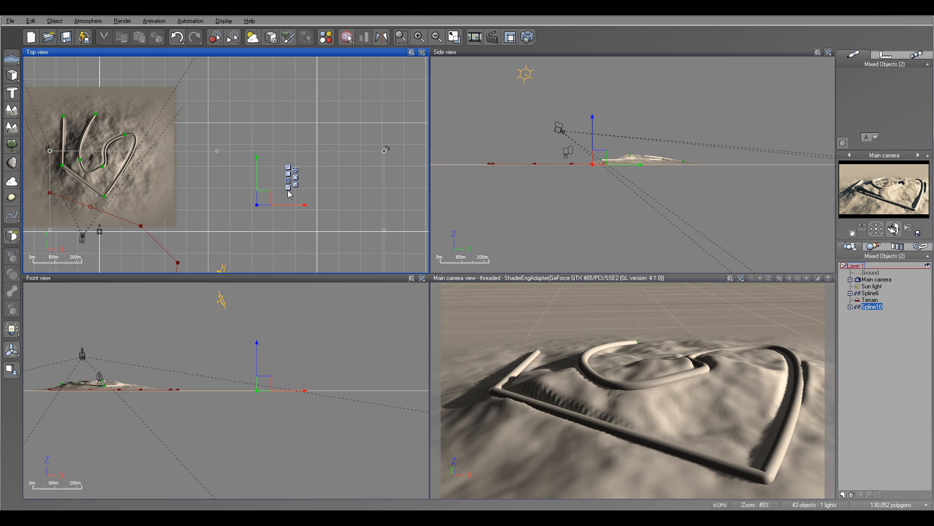
pyautogui.moveTo(273, 116); pyautogui.dragTo(275, 180)
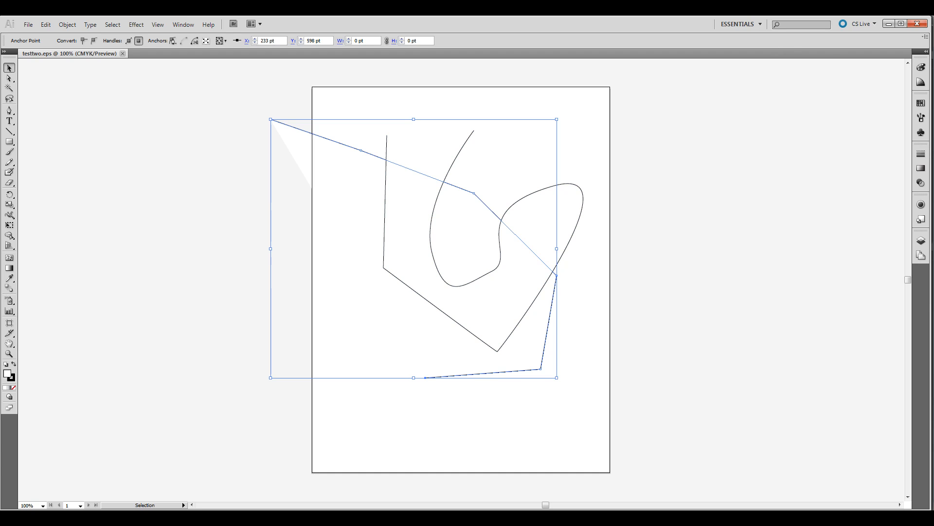
pyautogui.click(890, 24)
pyautogui.moveTo(339, 194); pyautogui.dragTo(343, 173, button='right')
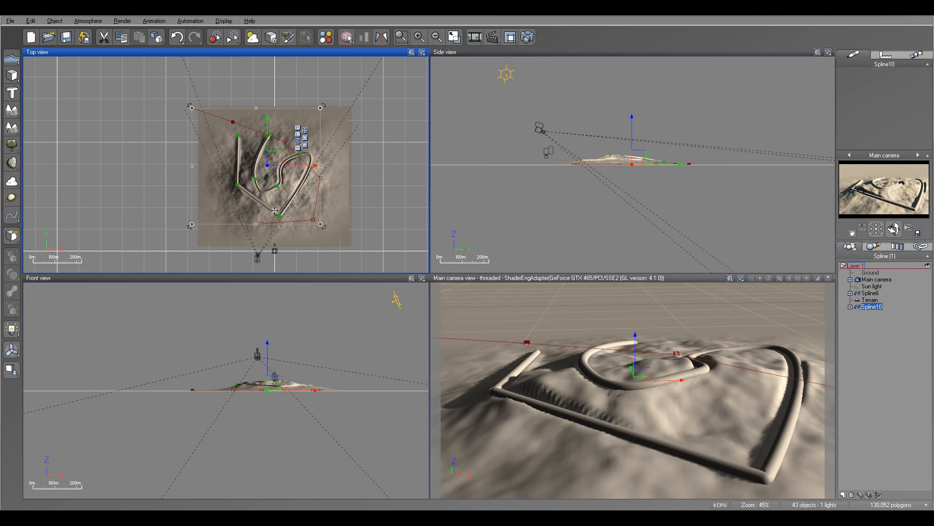
pyautogui.moveTo(192, 223); pyautogui.dragTo(229, 193)
pyautogui.moveTo(288, 143)
pyautogui.mouseDown()
pyautogui.moveTo(282, 151)
pyautogui.moveTo(294, 135)
pyautogui.mouseUp()
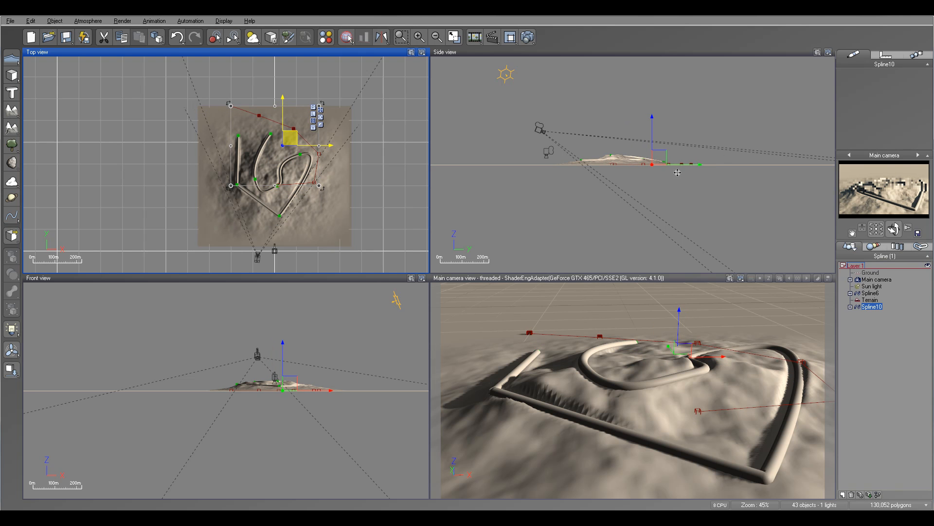
pyautogui.press('Delete')
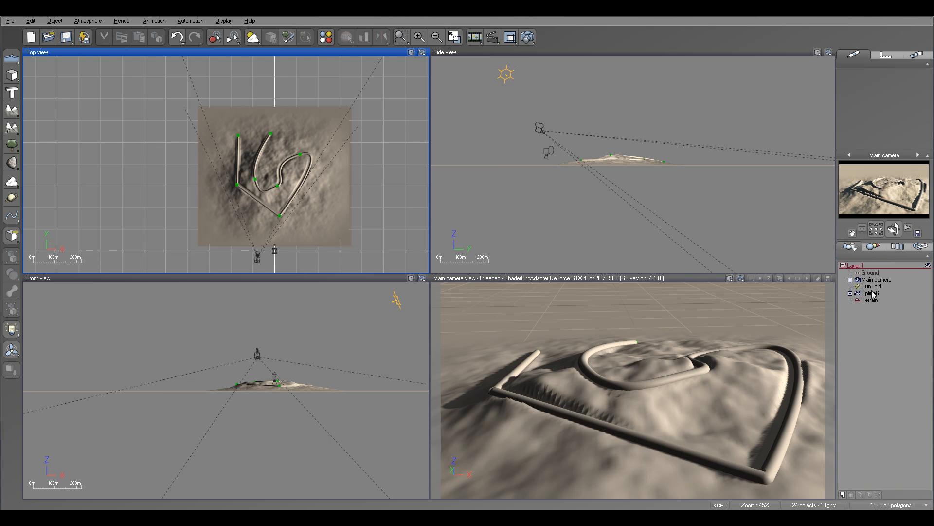
# - Expand Spline6 and shift its normal in 0 handle slightly outward, away from the terrain, in the side view
pyautogui.click(871, 293)
pyautogui.click(850, 293)
pyautogui.moveTo(565, 182); pyautogui.dragTo(562, 162, button='right')
pyautogui.scroll(6, 562, 162)
pyautogui.scroll(-2, 562, 162)
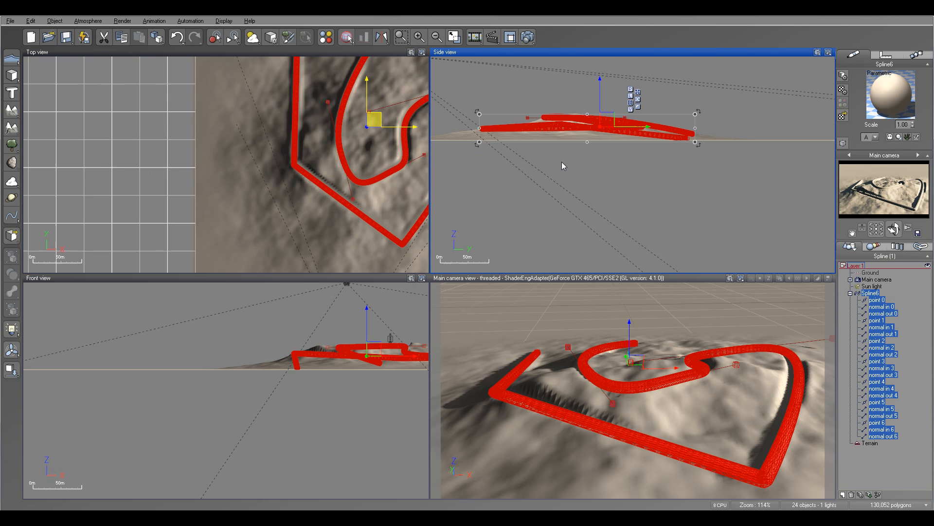
pyautogui.click(880, 306)
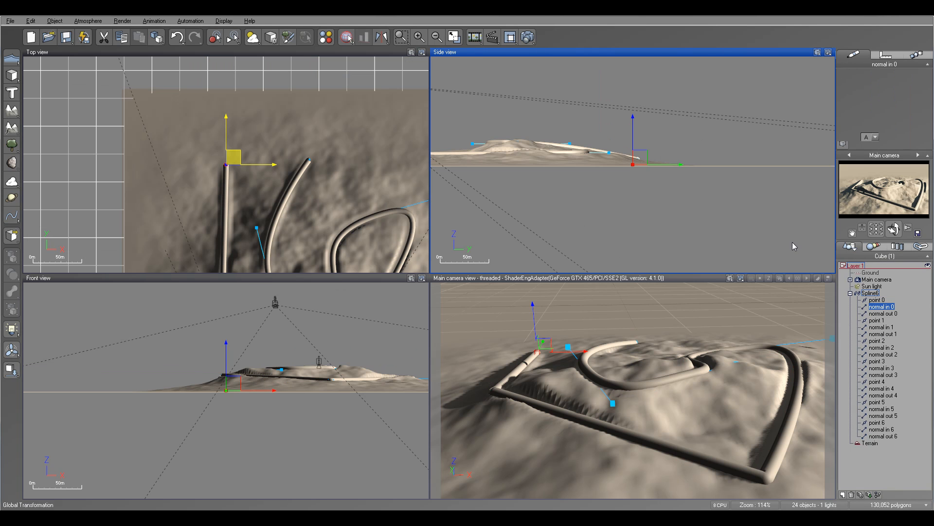
pyautogui.moveTo(641, 155); pyautogui.dragTo(646, 156)
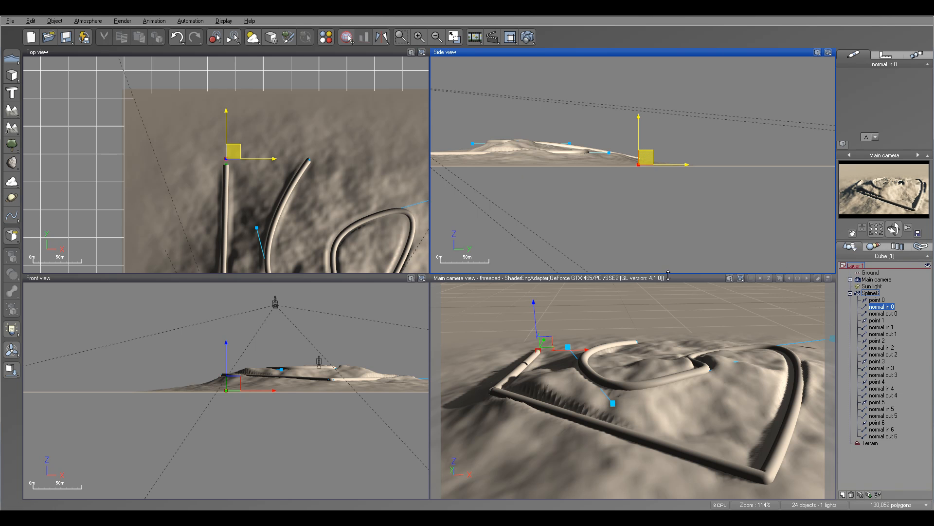
pyautogui.moveTo(270, 129); pyautogui.dragTo(275, 58, button='middle')
pyautogui.moveTo(338, 176); pyautogui.dragTo(263, 165, button='middle')
pyautogui.scroll(-3, 263, 165)
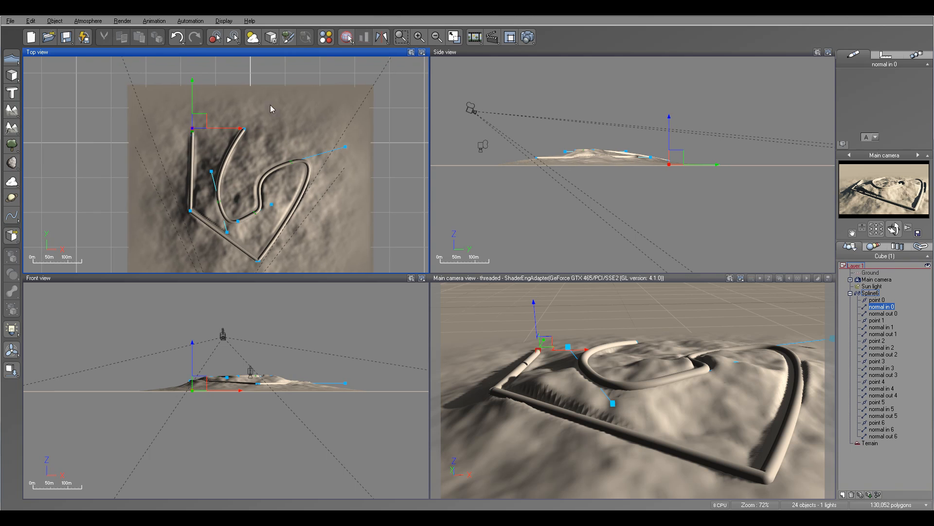